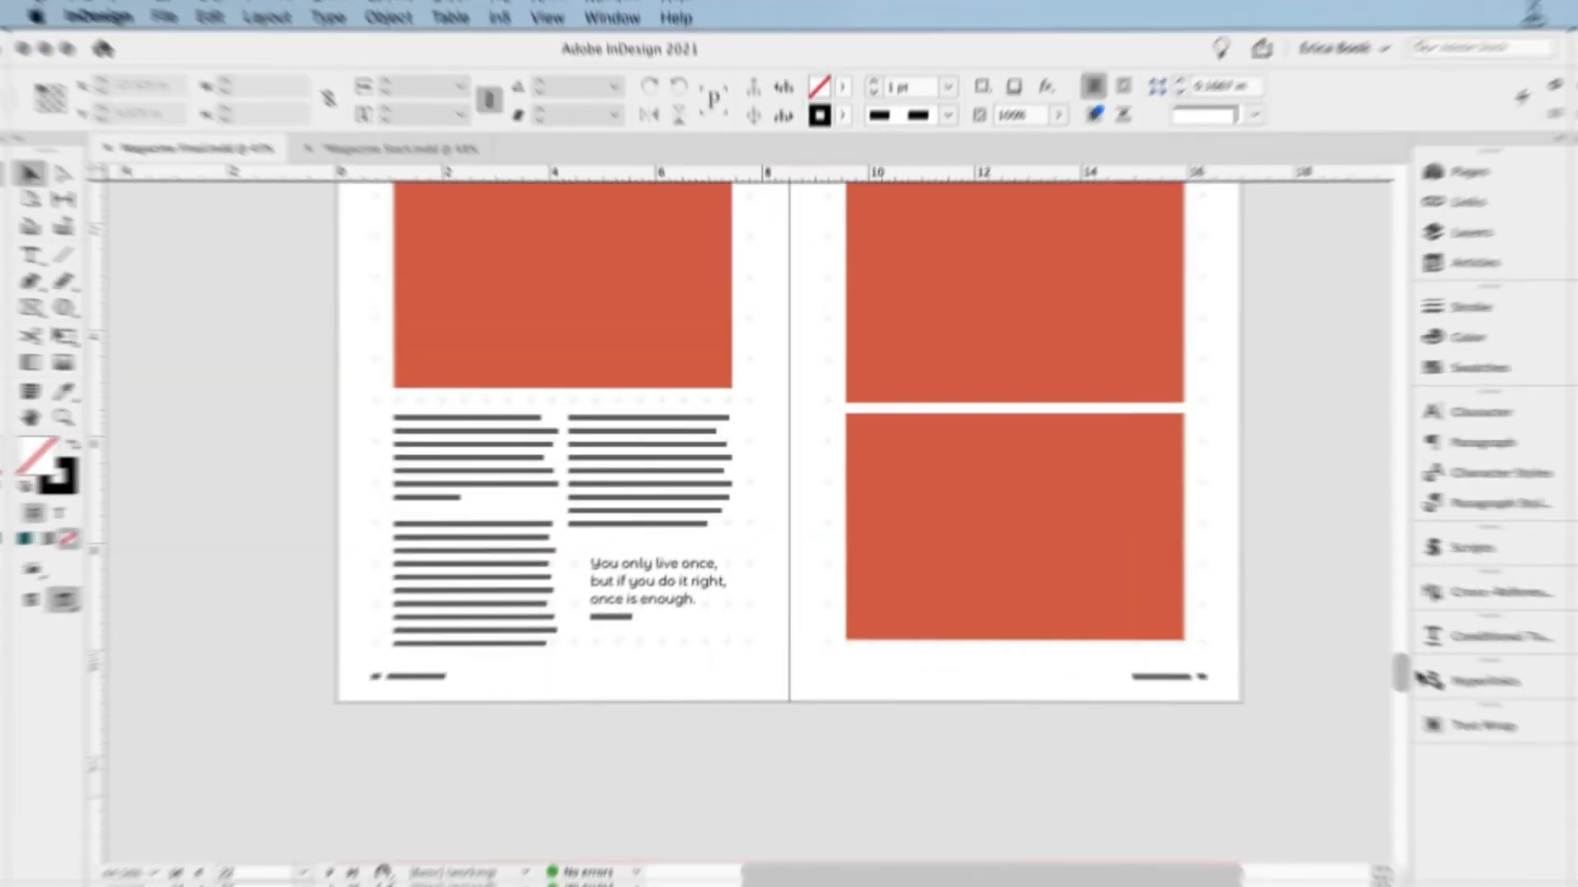
Switch to the Magazine Start.indd document and convert the large letter H from text to outlines
{"action": "left_click_drag", "start_coordinate": [1417, 671], "coordinate": [1427, 752]}
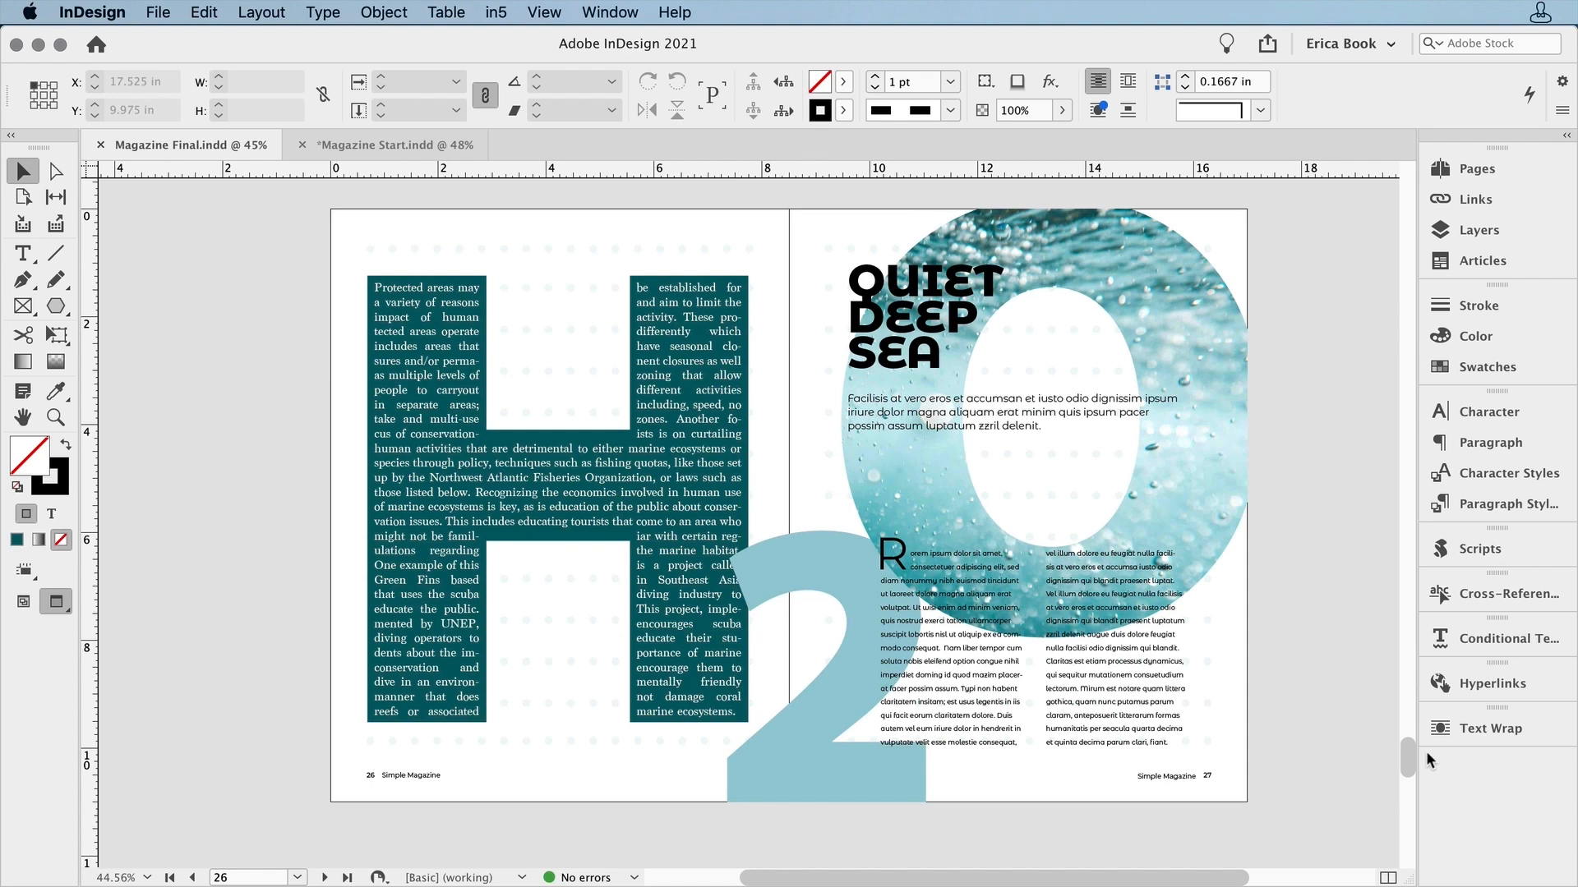
{"action": "left_click", "coordinate": [399, 143]}
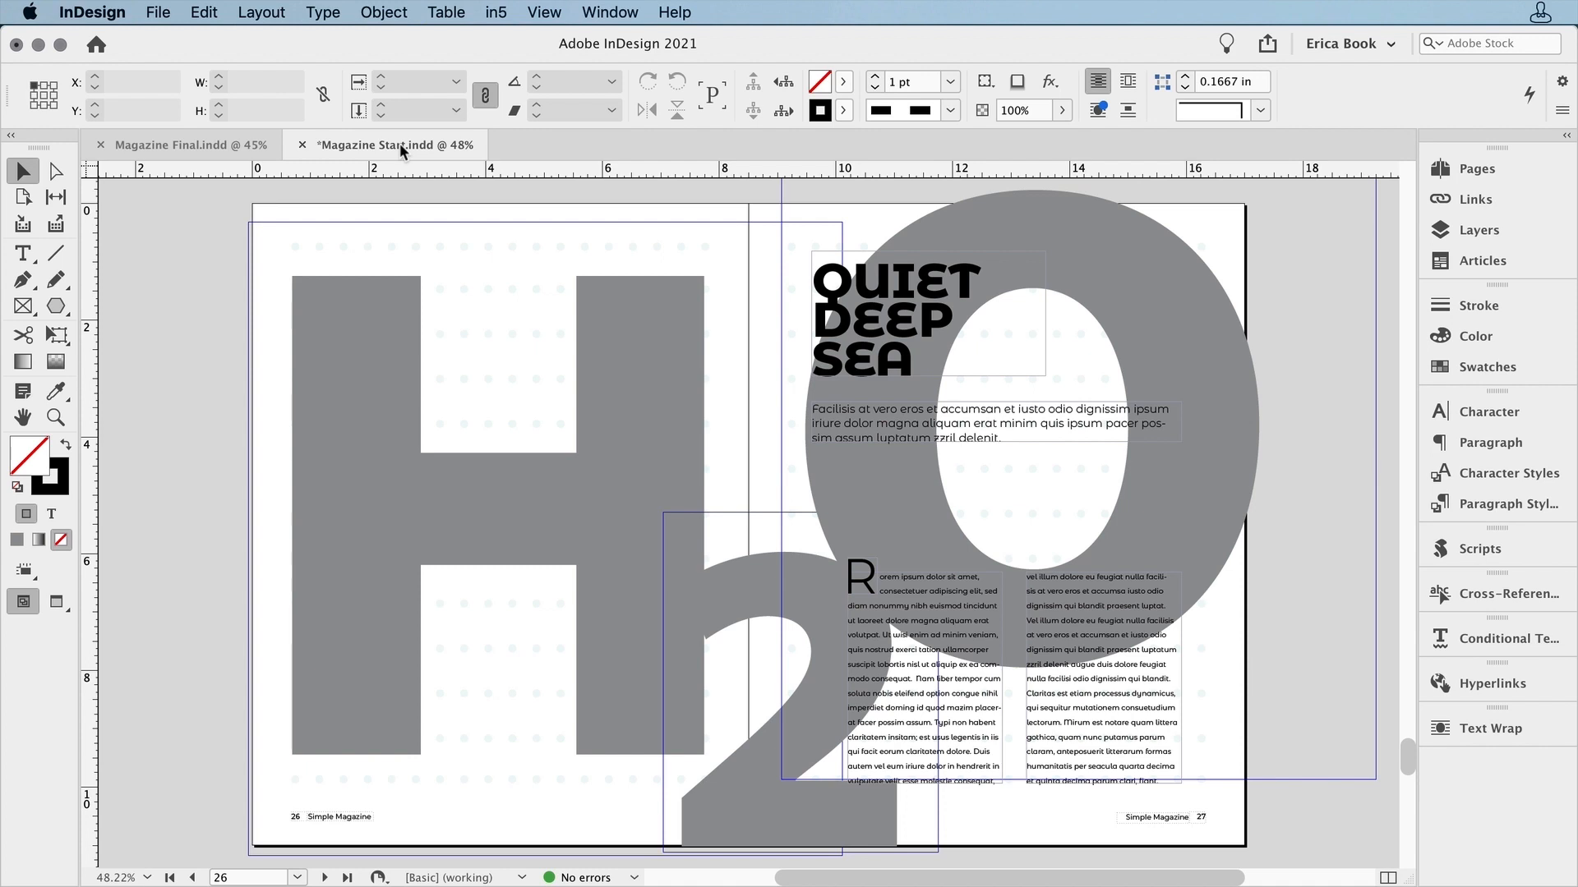
{"action": "left_click", "coordinate": [312, 343]}
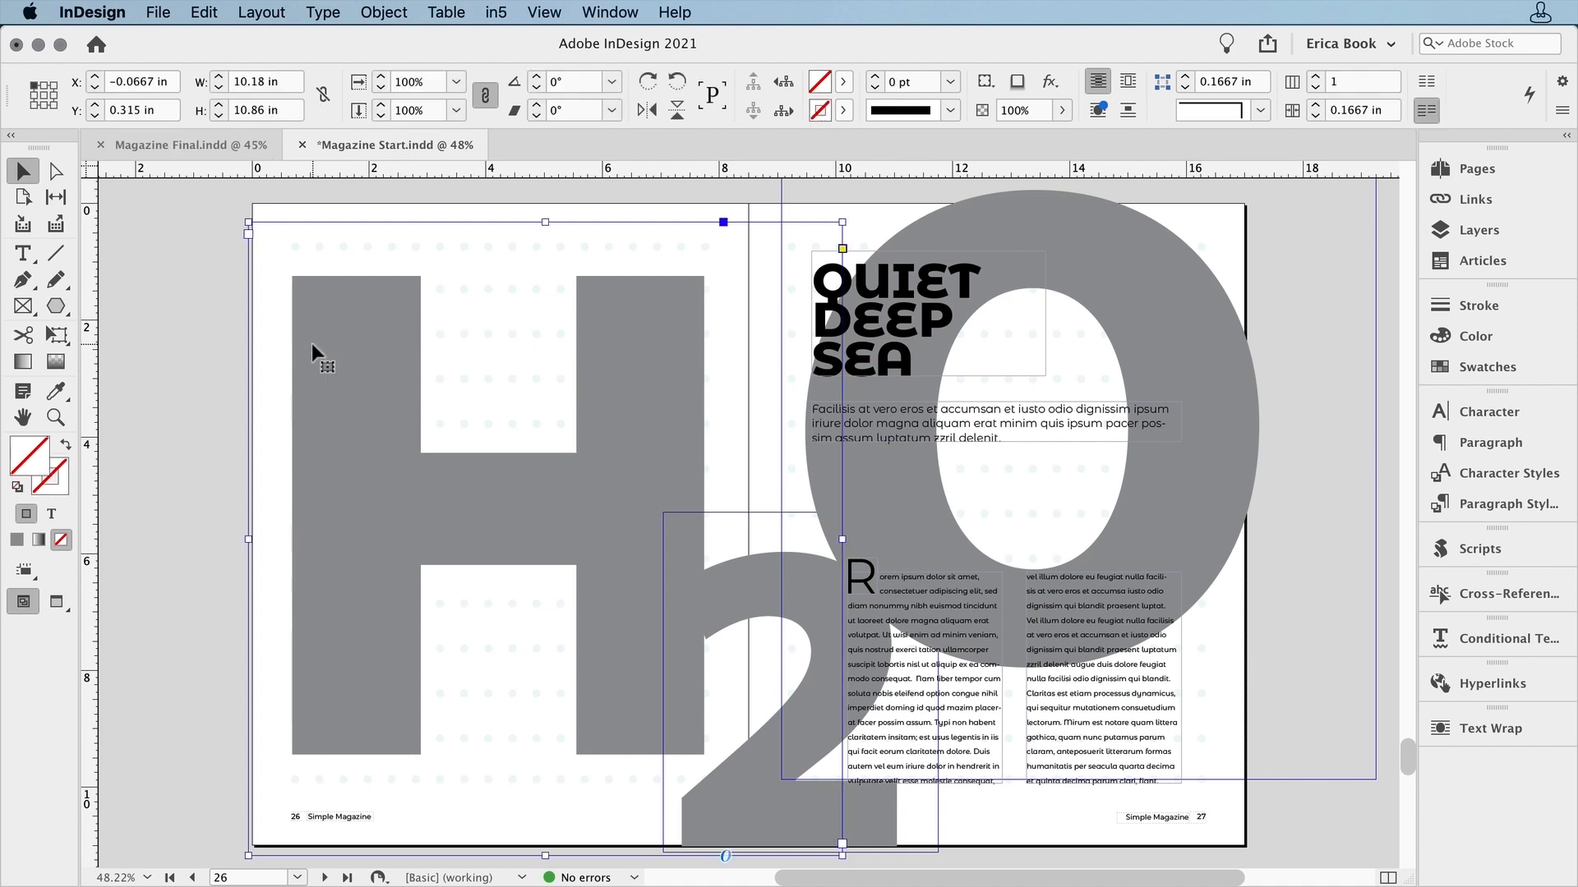
{"action": "left_click", "coordinate": [322, 12]}
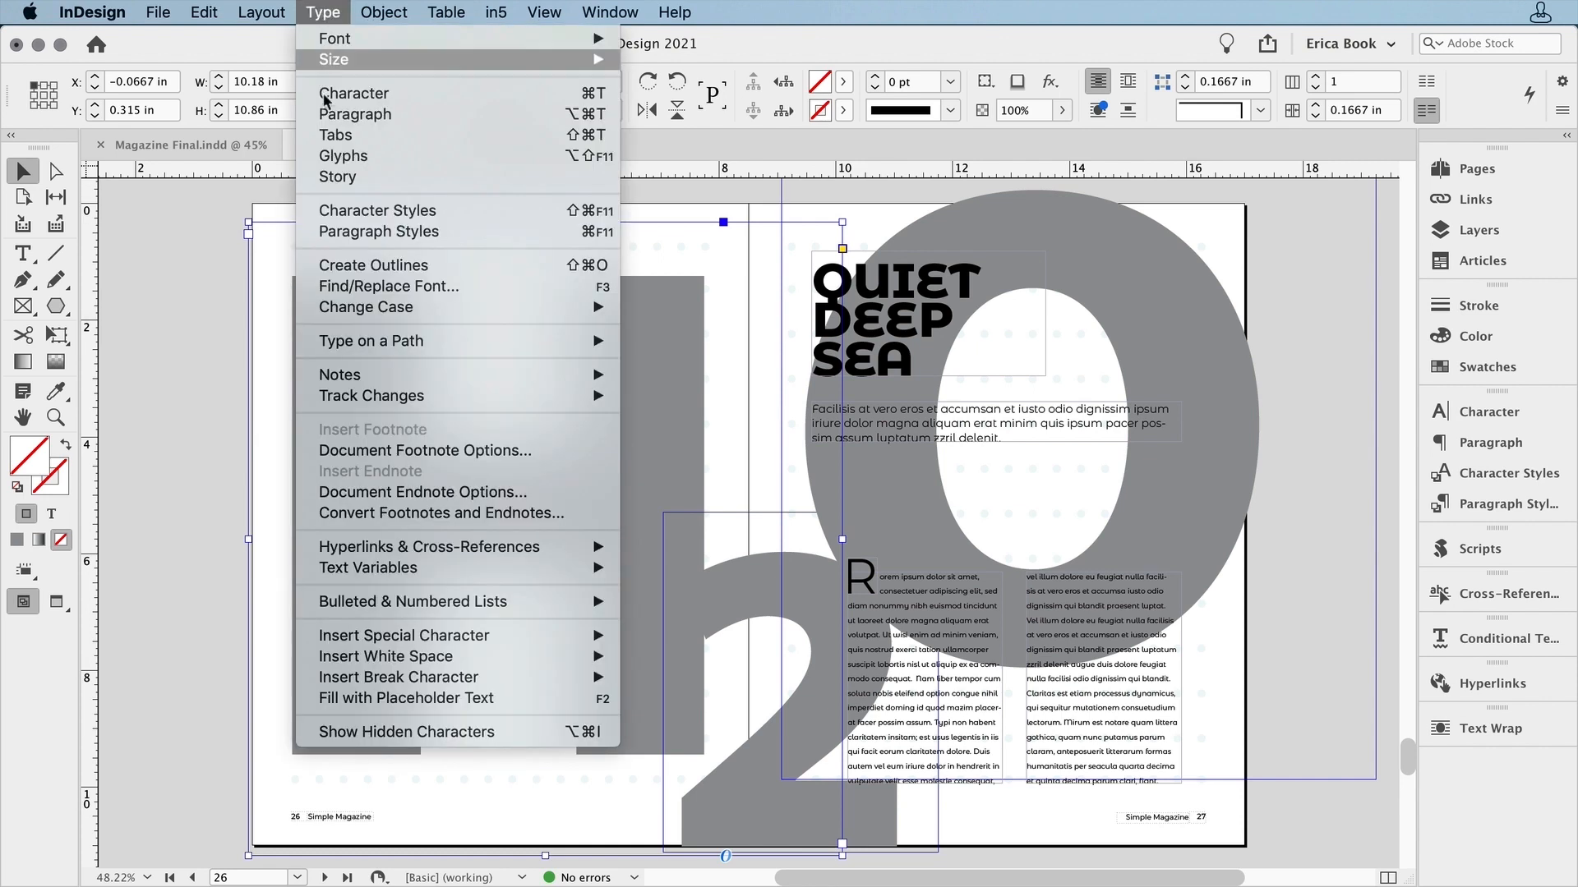
{"action": "left_click", "coordinate": [339, 265]}
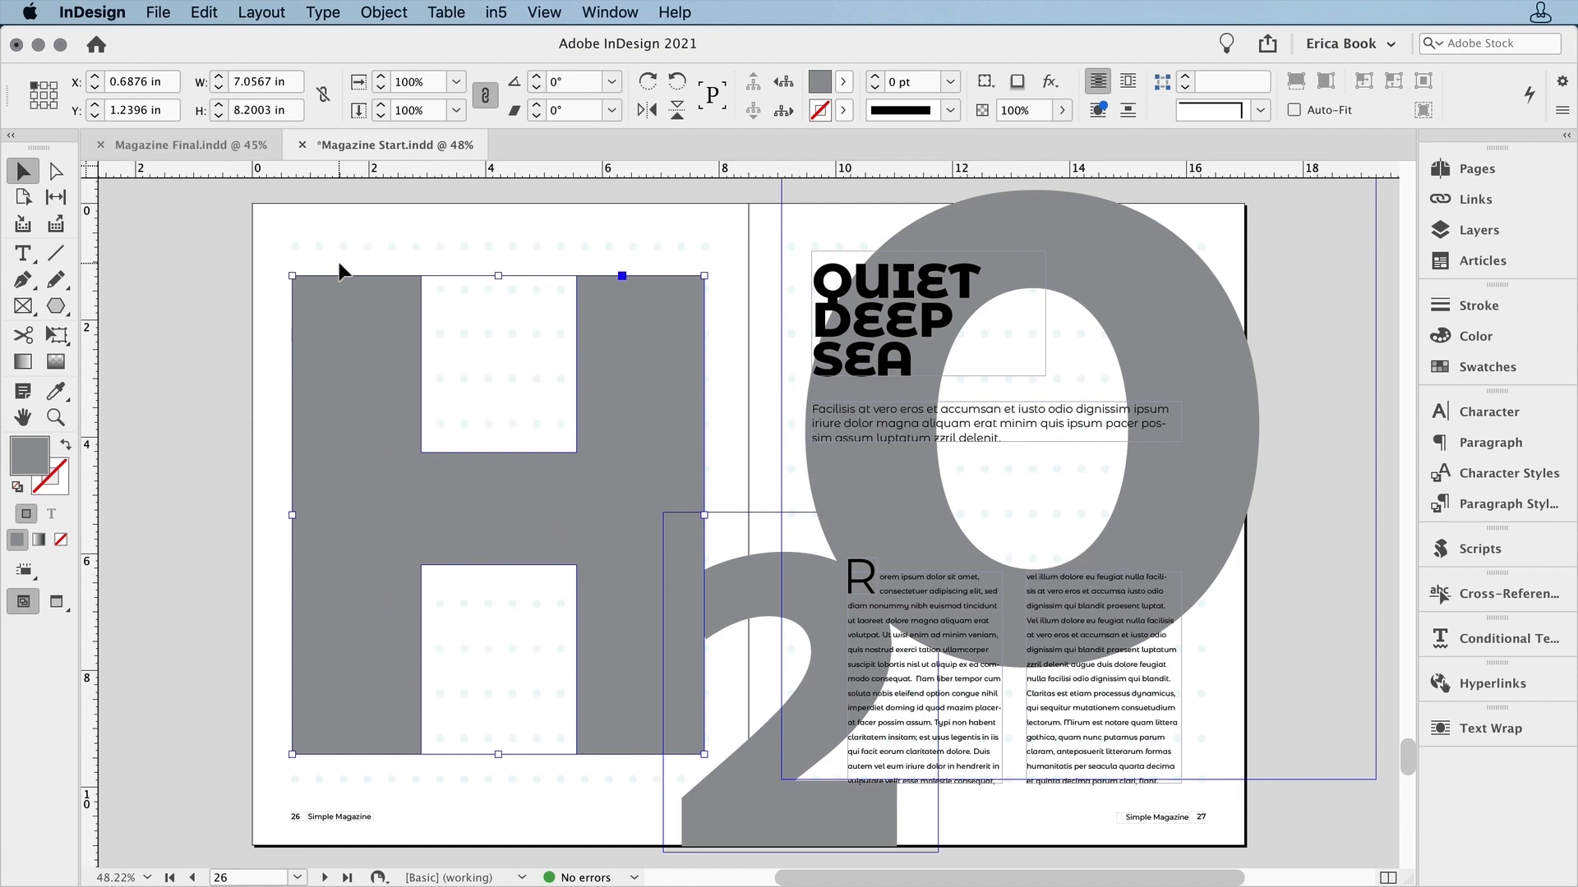
Convert the large 2 and the large O together from text to outlines
{"action": "left_click", "coordinate": [738, 820]}
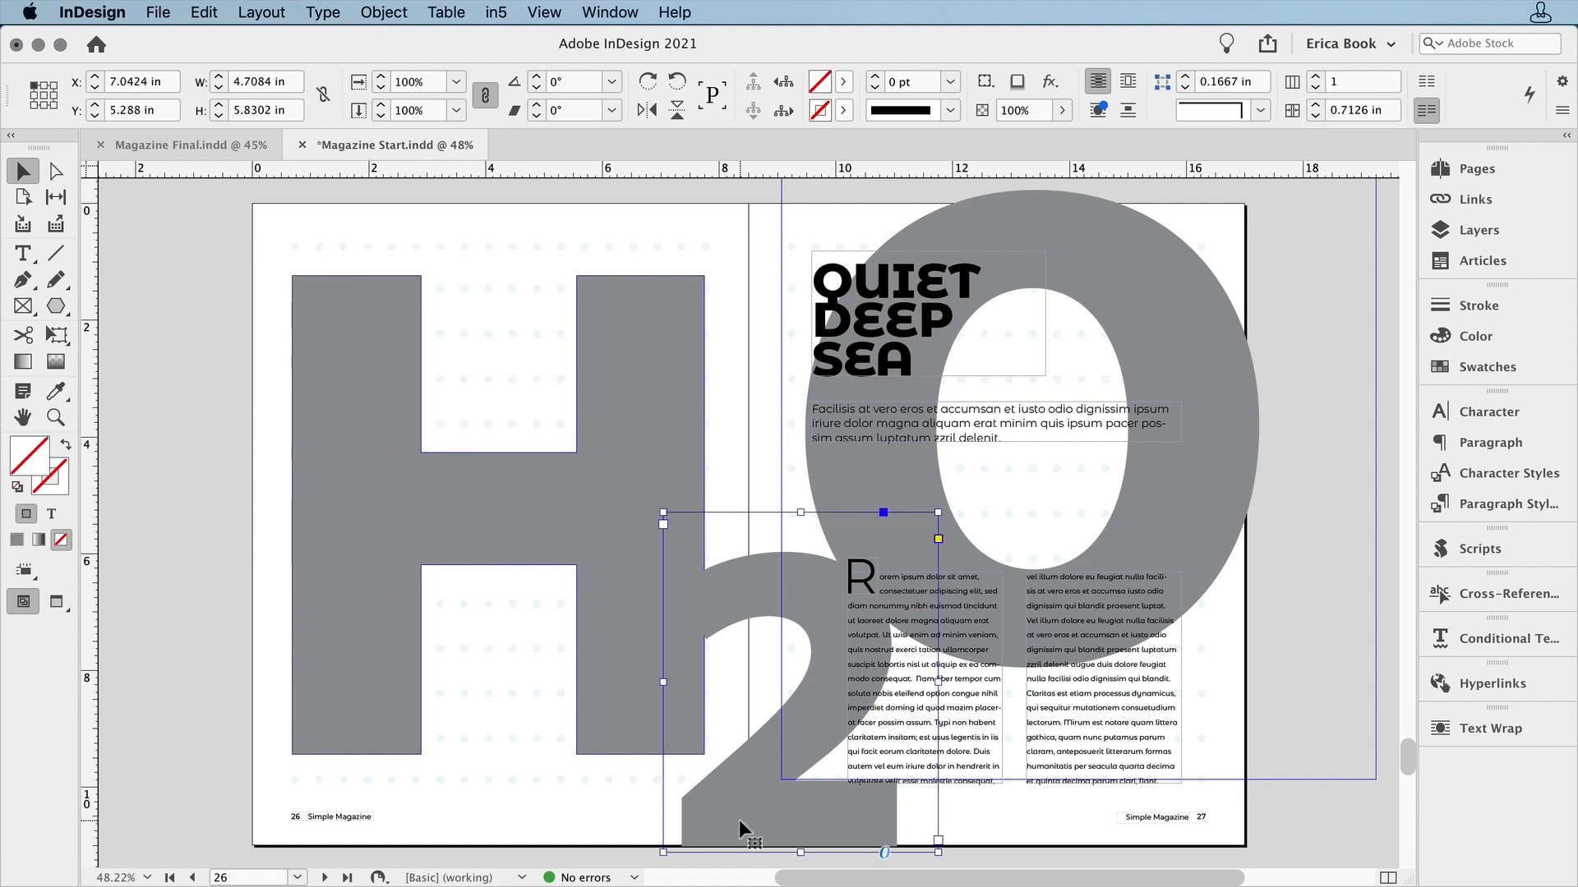
{"action": "left_click", "coordinate": [1229, 353], "text": "shift"}
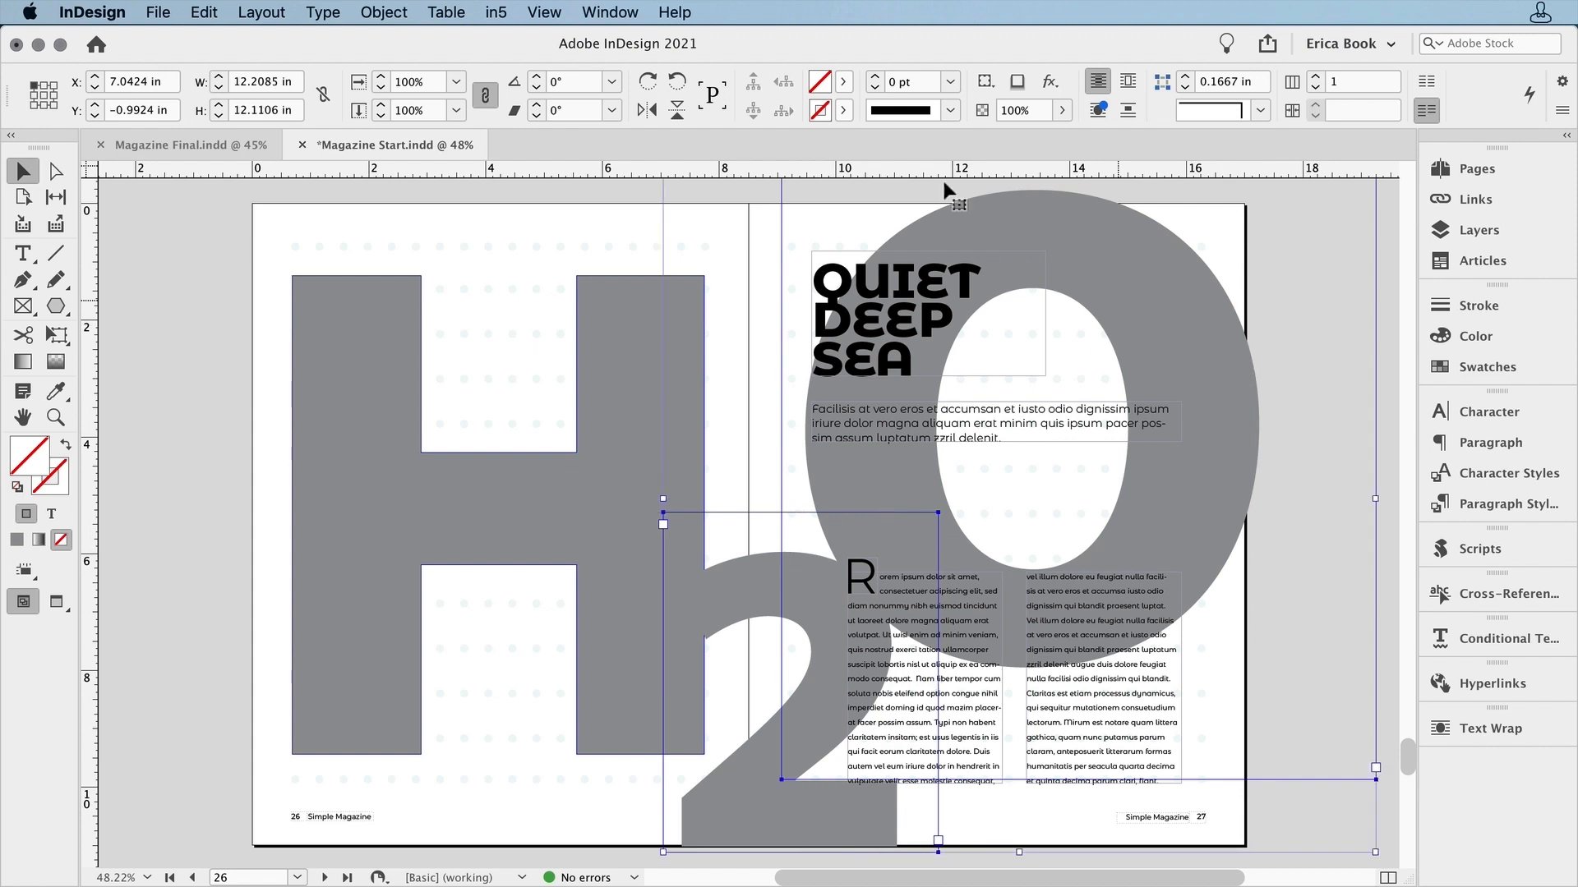
{"action": "left_click", "coordinate": [346, 11]}
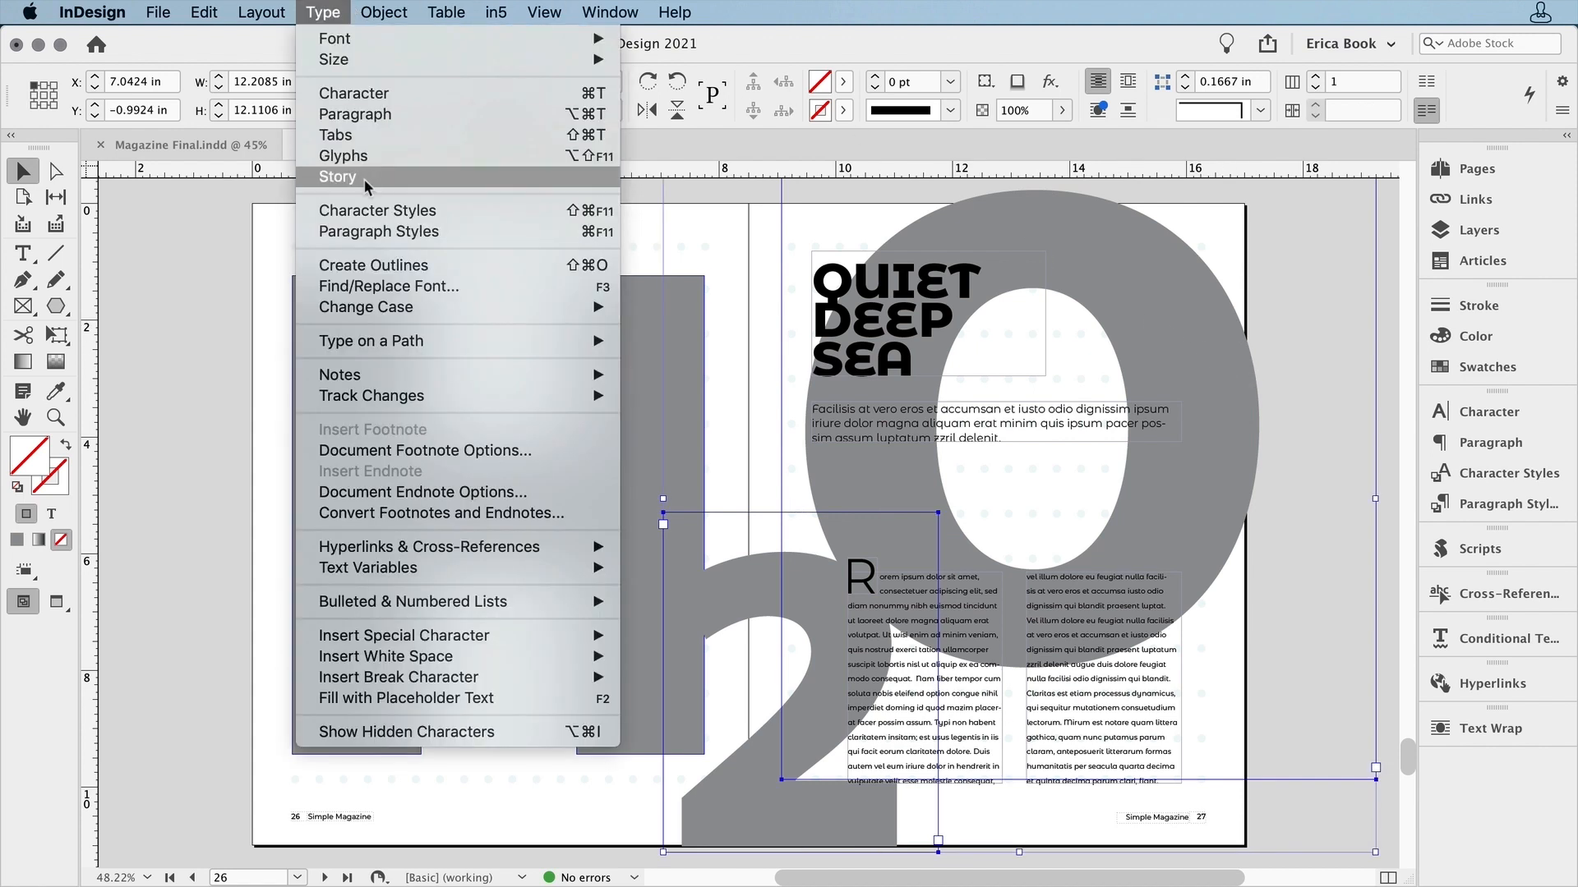
{"action": "left_click", "coordinate": [376, 258]}
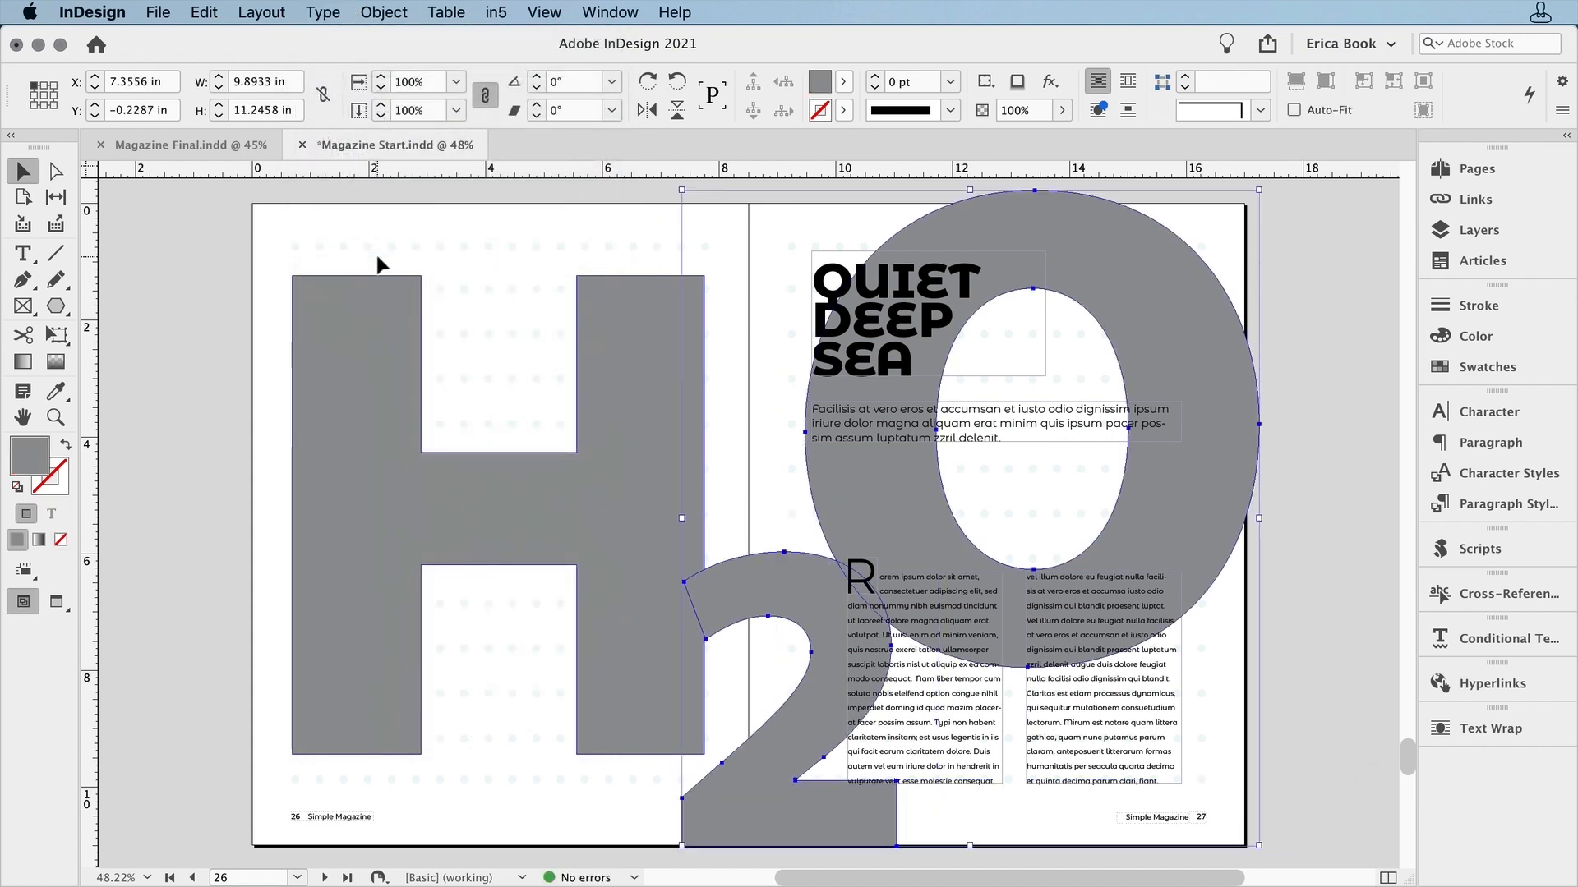
Copy the selected ocean conservation text in TextEdit and paste it inside the outlined H shape in InDesign
{"action": "left_click", "coordinate": [356, 309]}
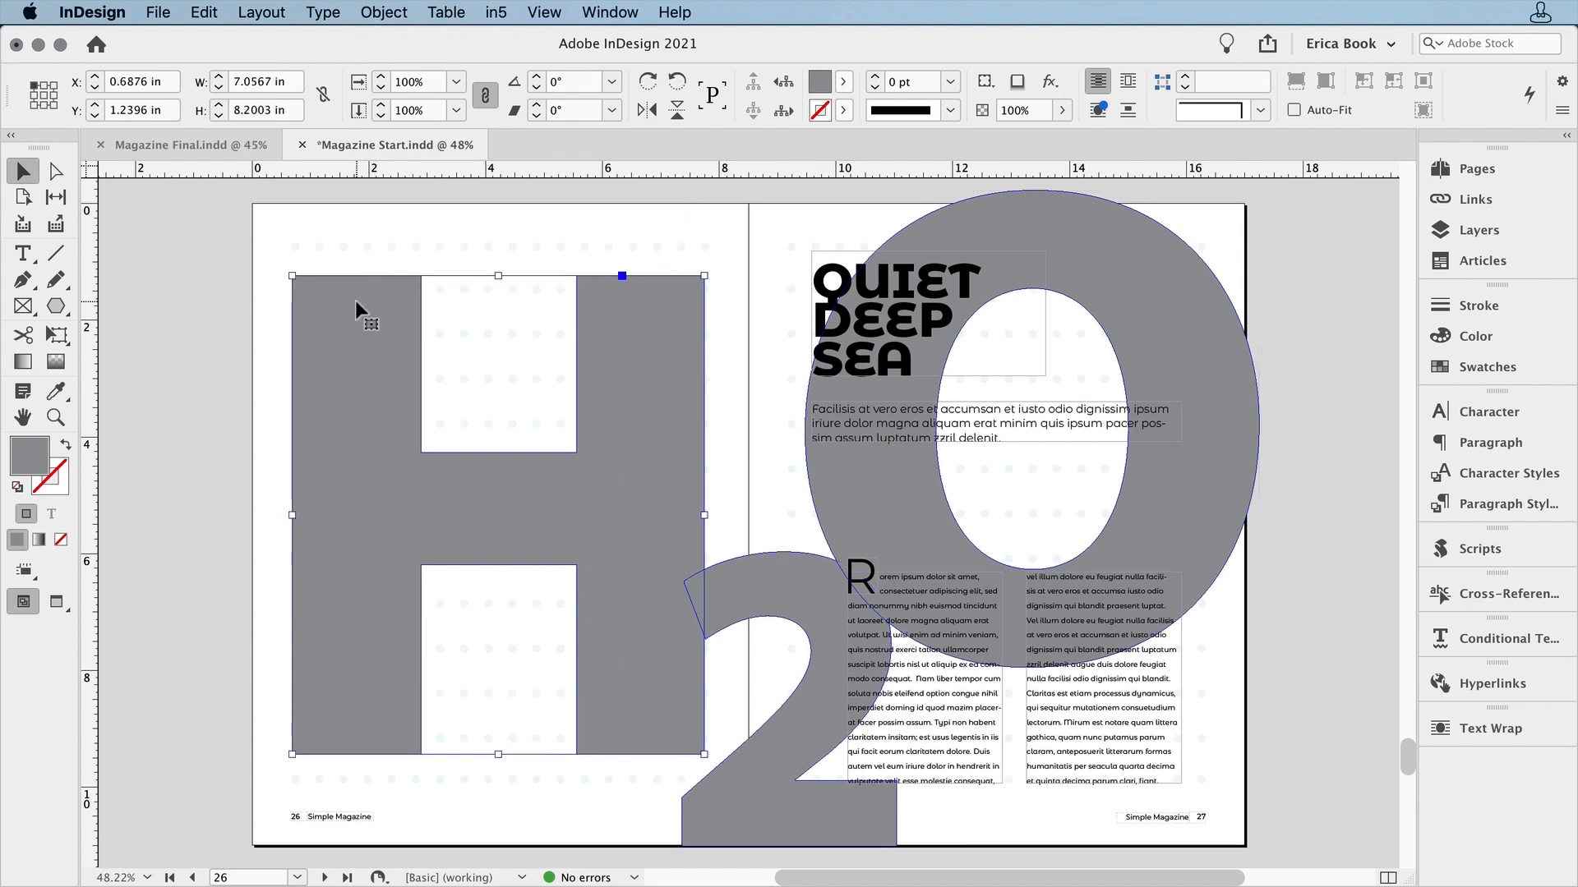
{"action": "left_click", "coordinate": [23, 256]}
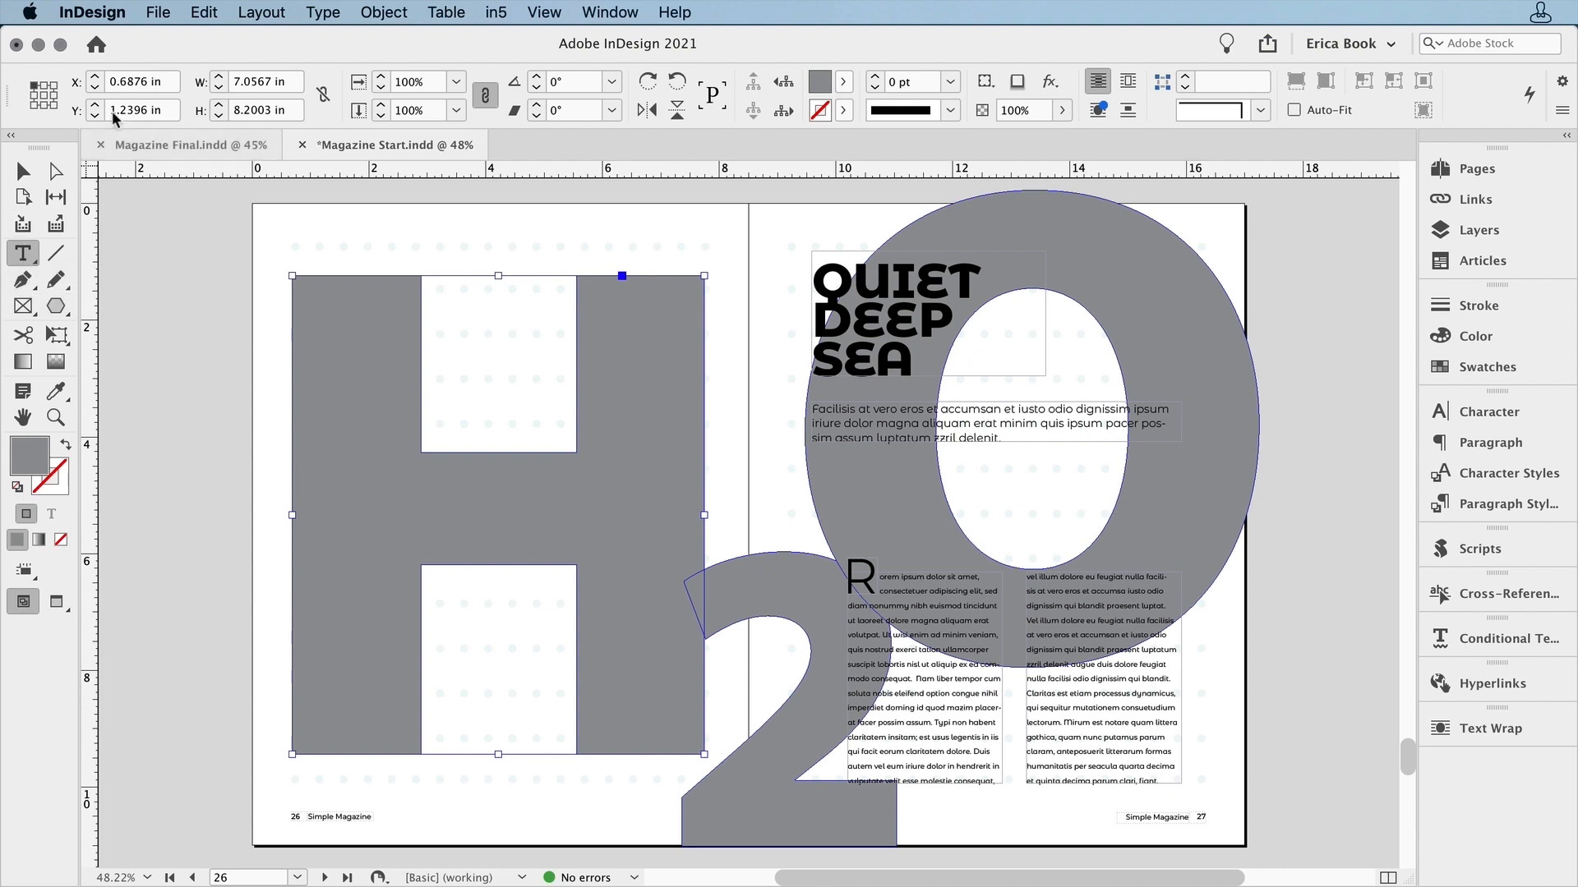
{"action": "left_click", "coordinate": [604, 12]}
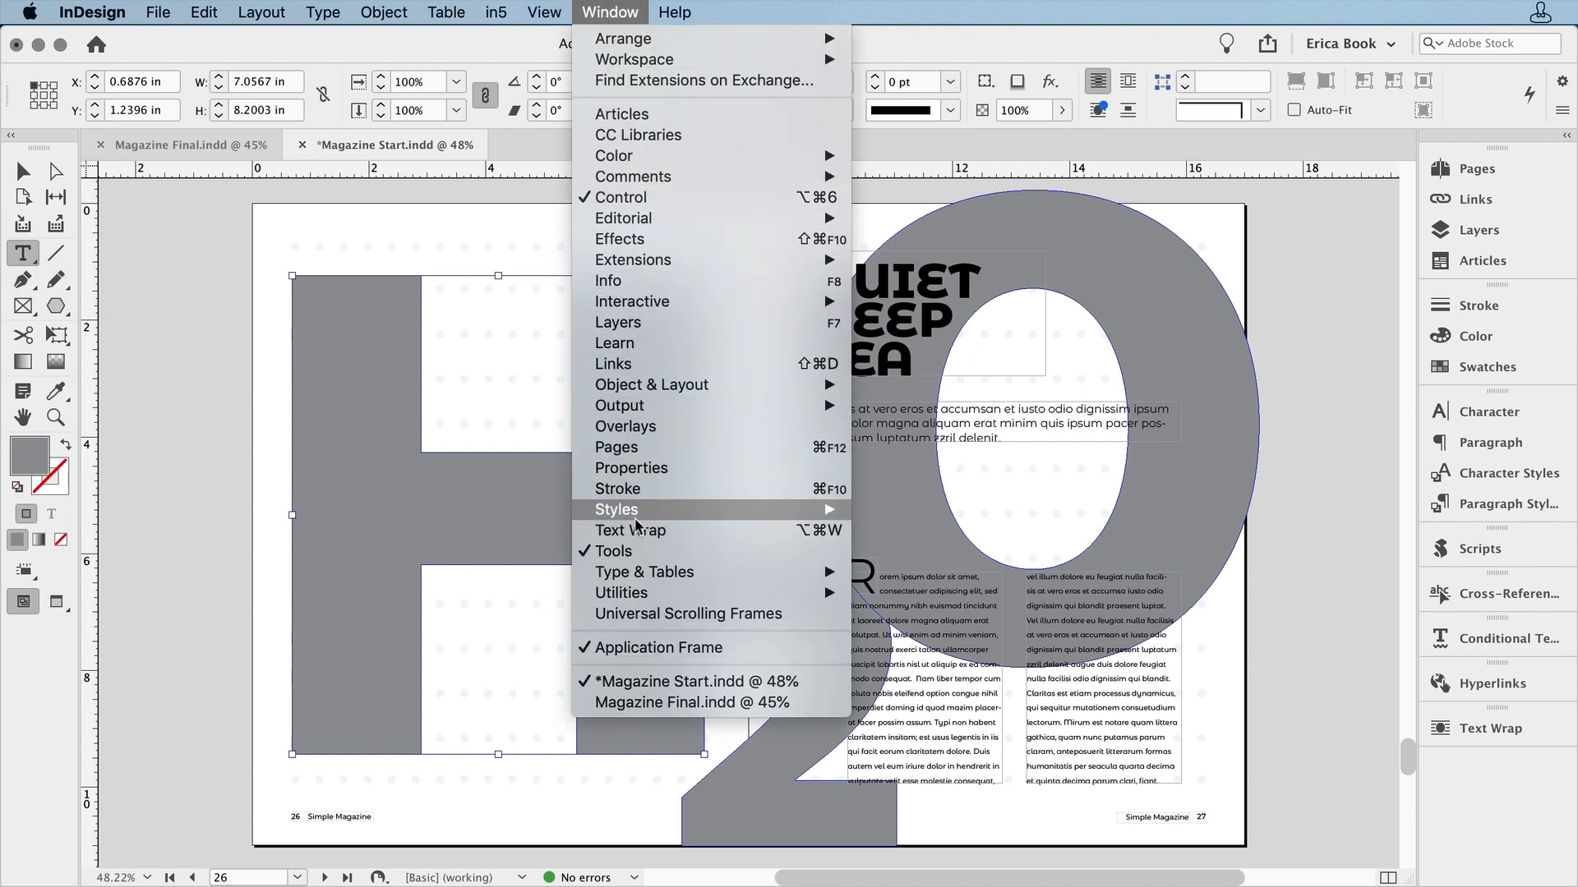
{"action": "left_click", "coordinate": [275, 627]}
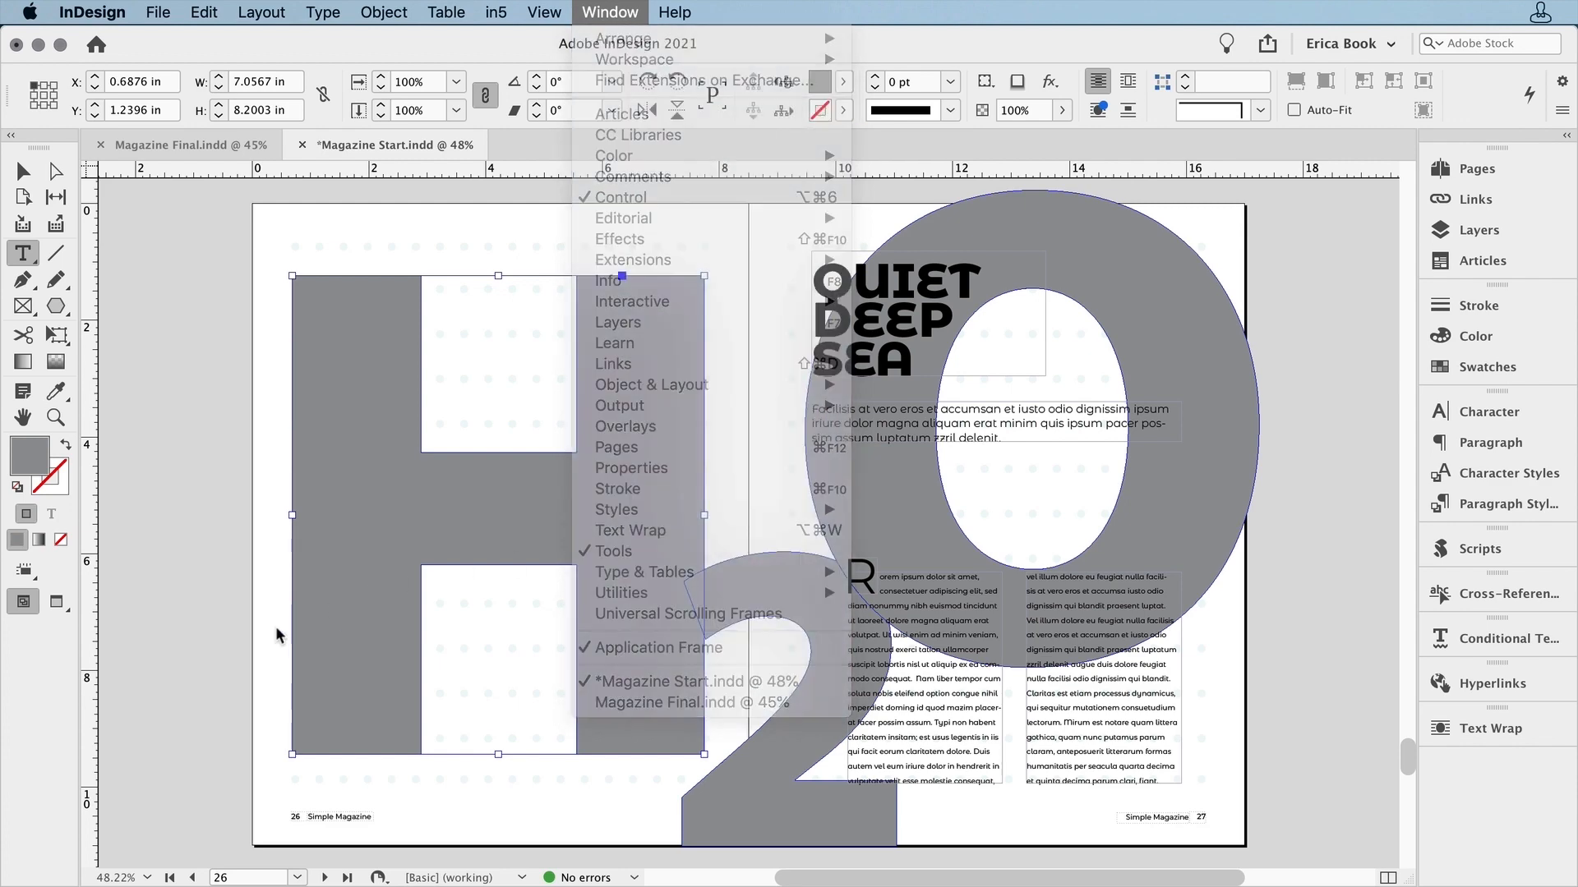
{"action": "left_click", "coordinate": [373, 604]}
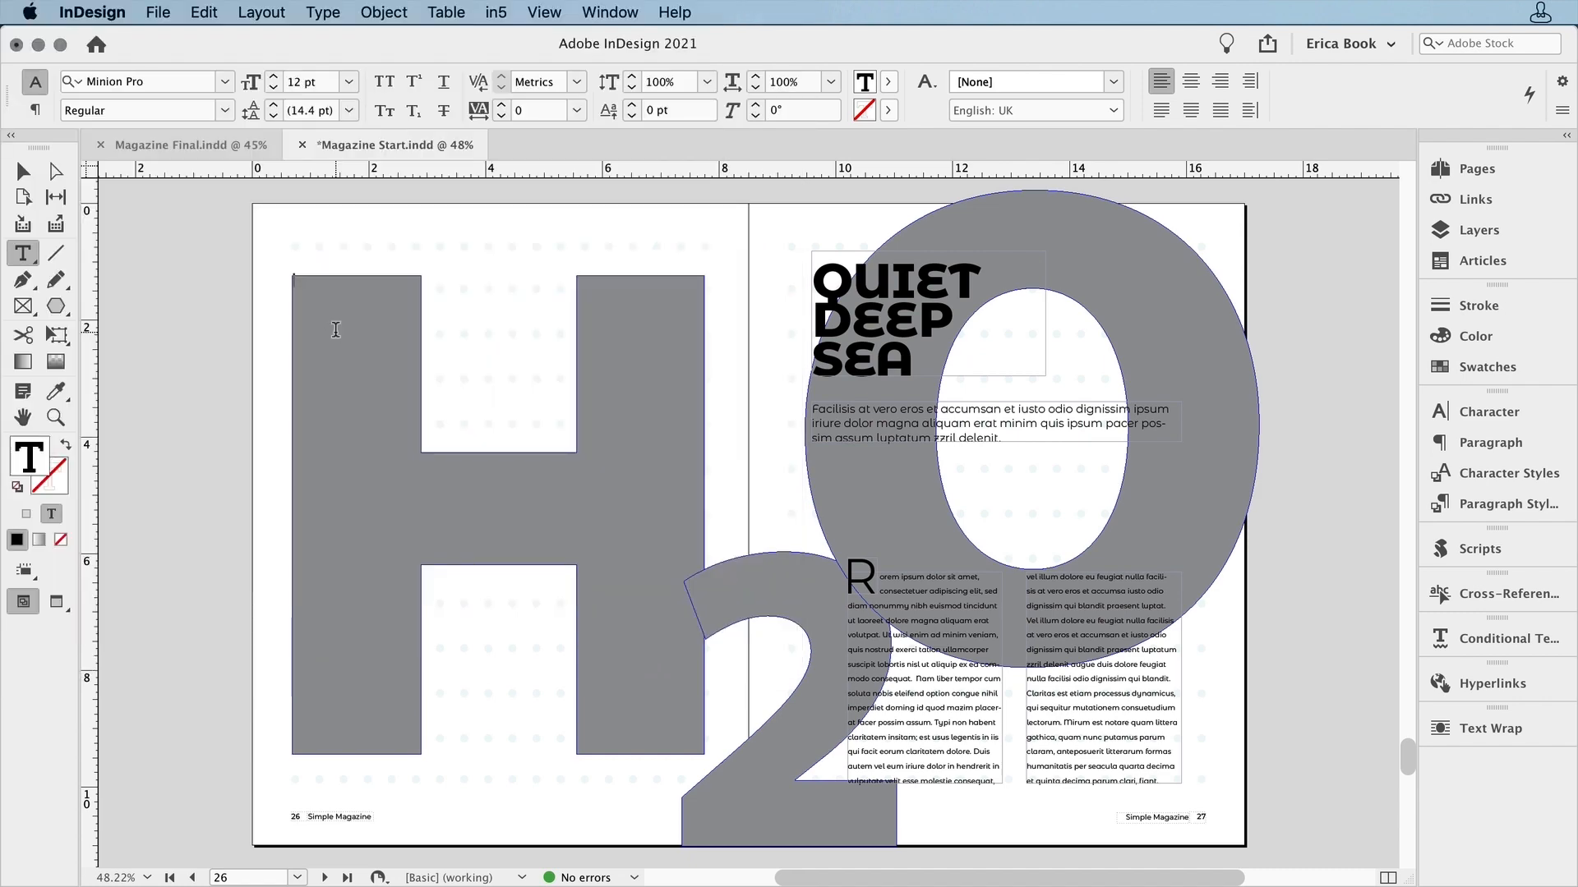
{"action": "key", "text": "super+Tab"}
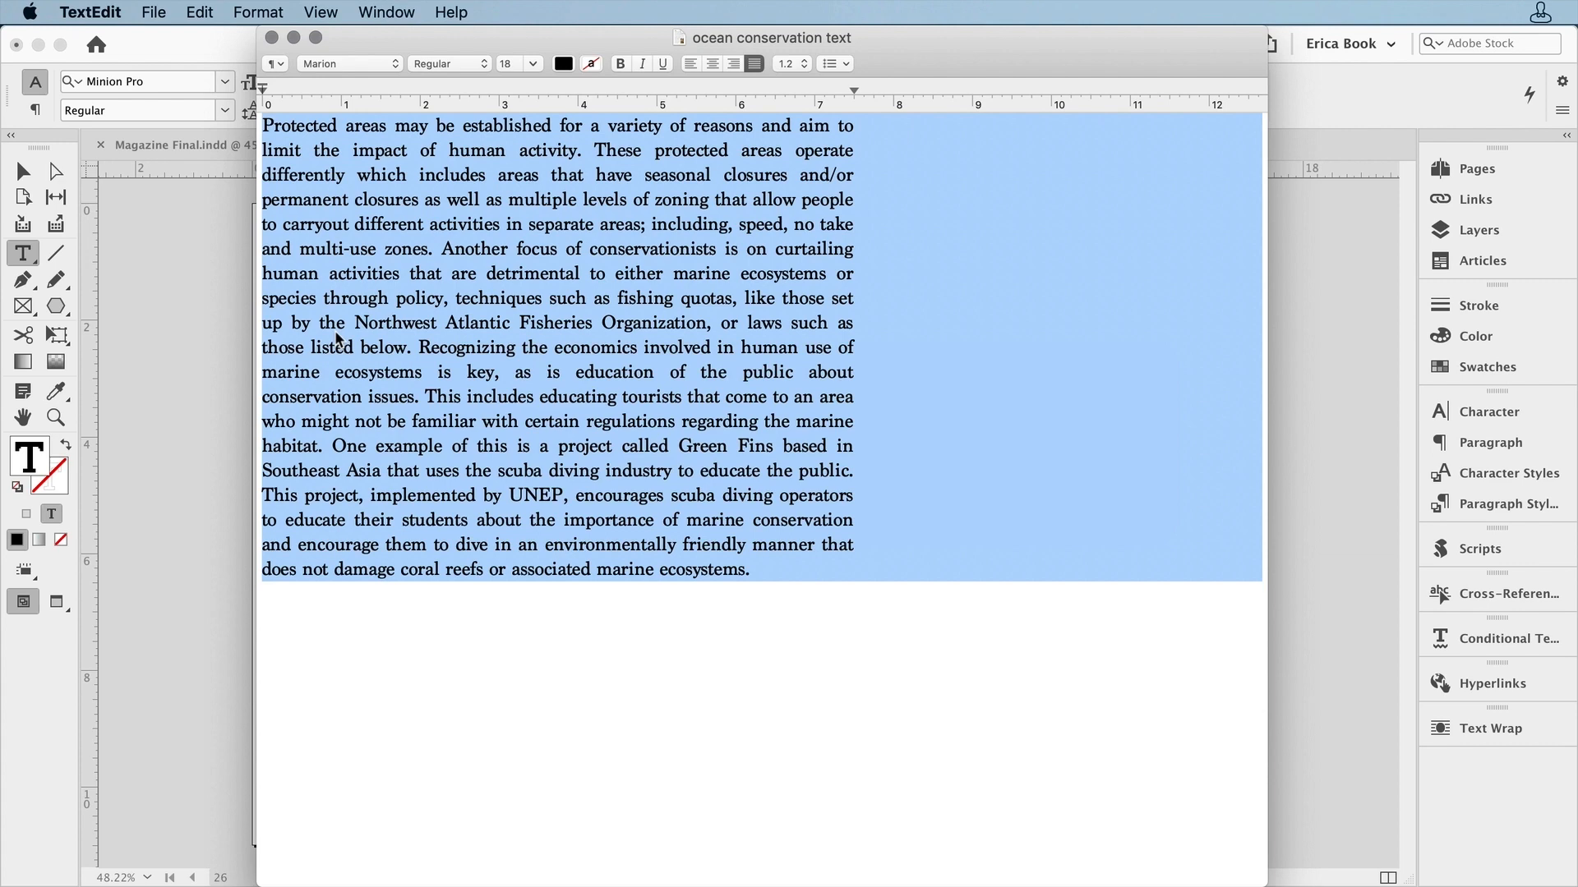
{"action": "key", "text": "super+c"}
{"action": "key", "text": "super+Tab"}
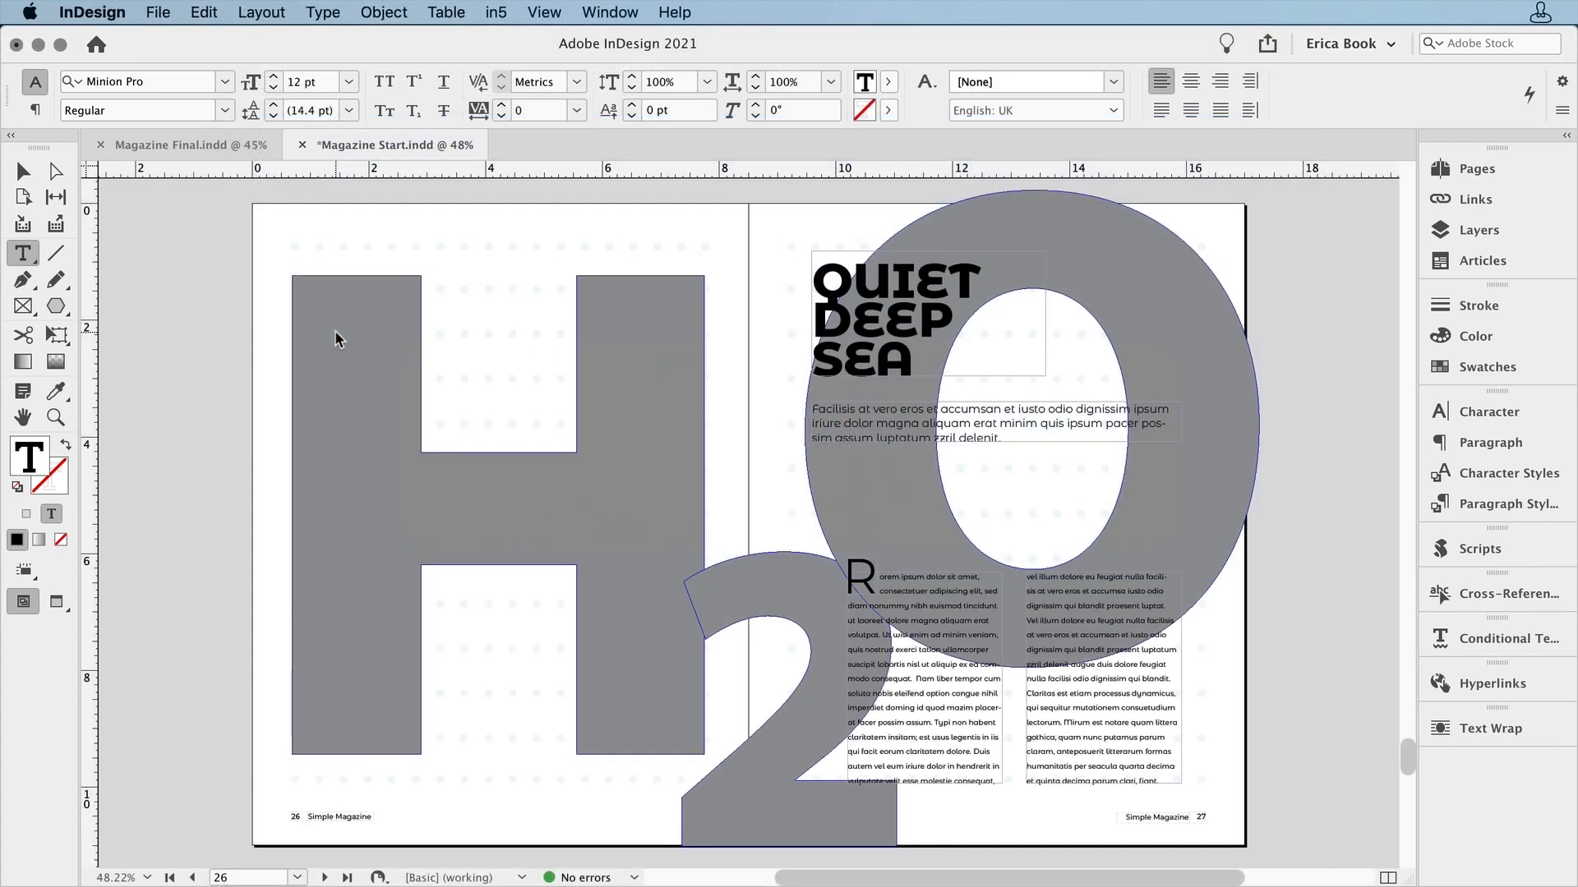
{"action": "key", "text": "super+v"}
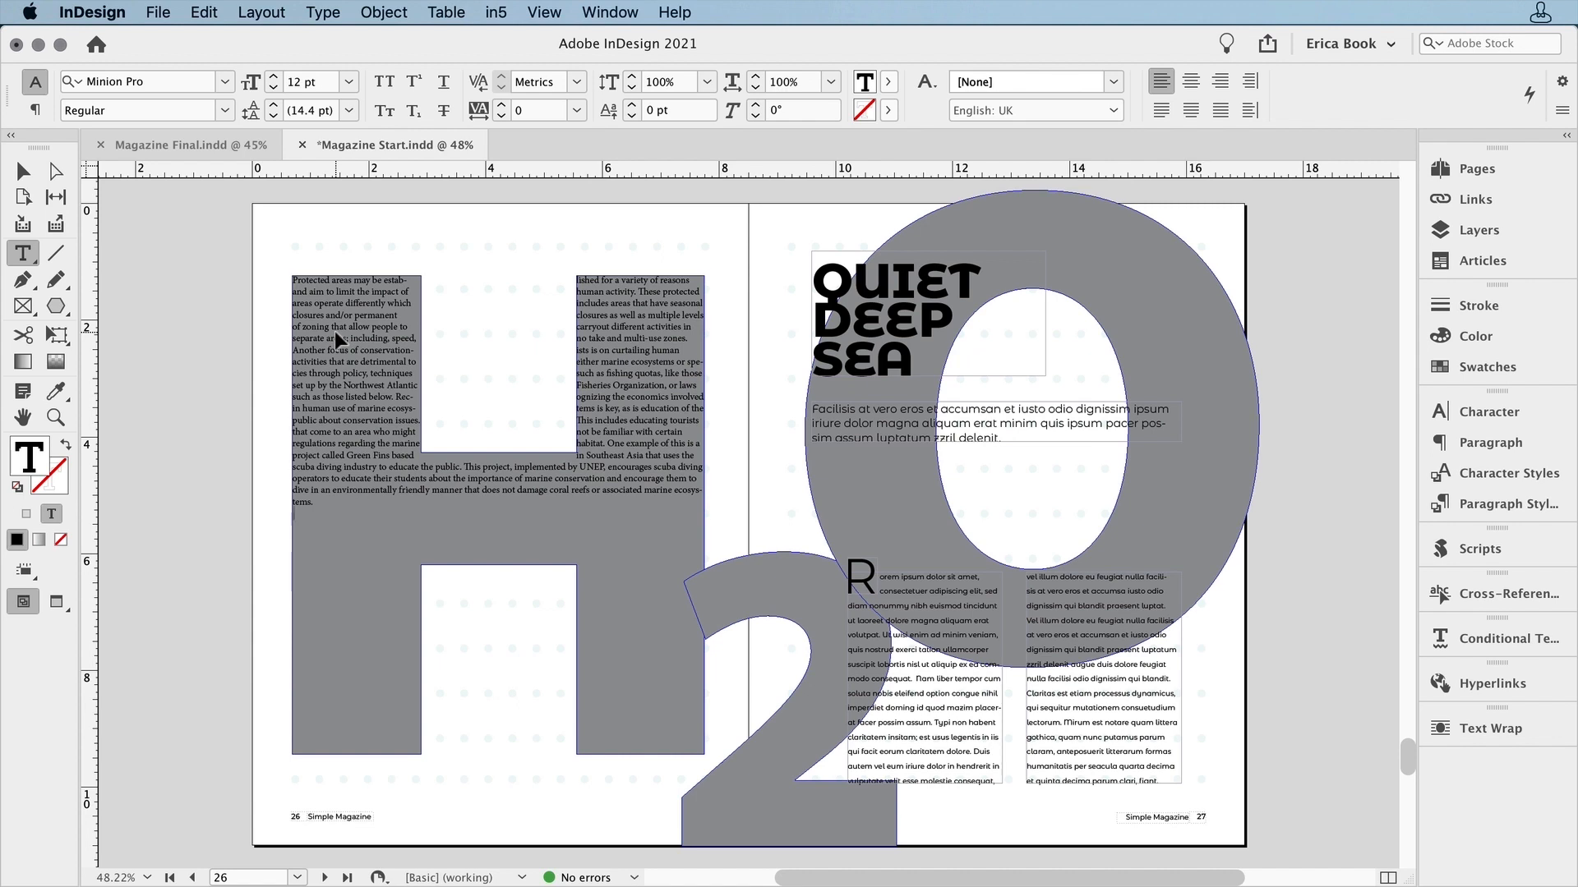
Justify all the text inside the H with the last line aligned left, and set its size to 18 pt and leading to 20 pt
{"action": "key", "text": "super+a"}
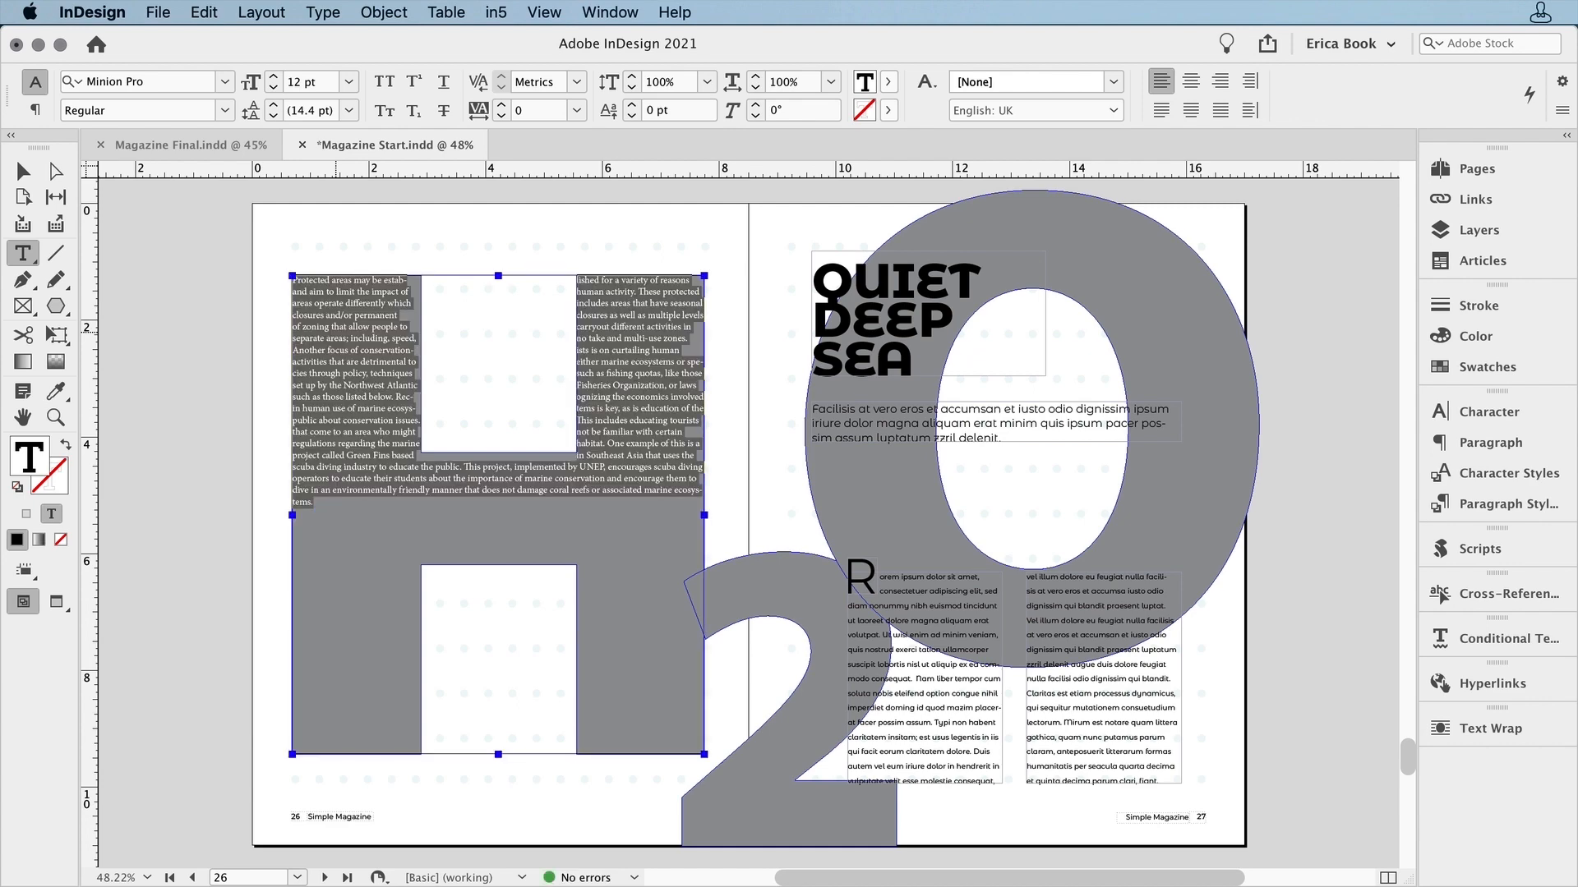
{"action": "key", "text": "super+shift+j"}
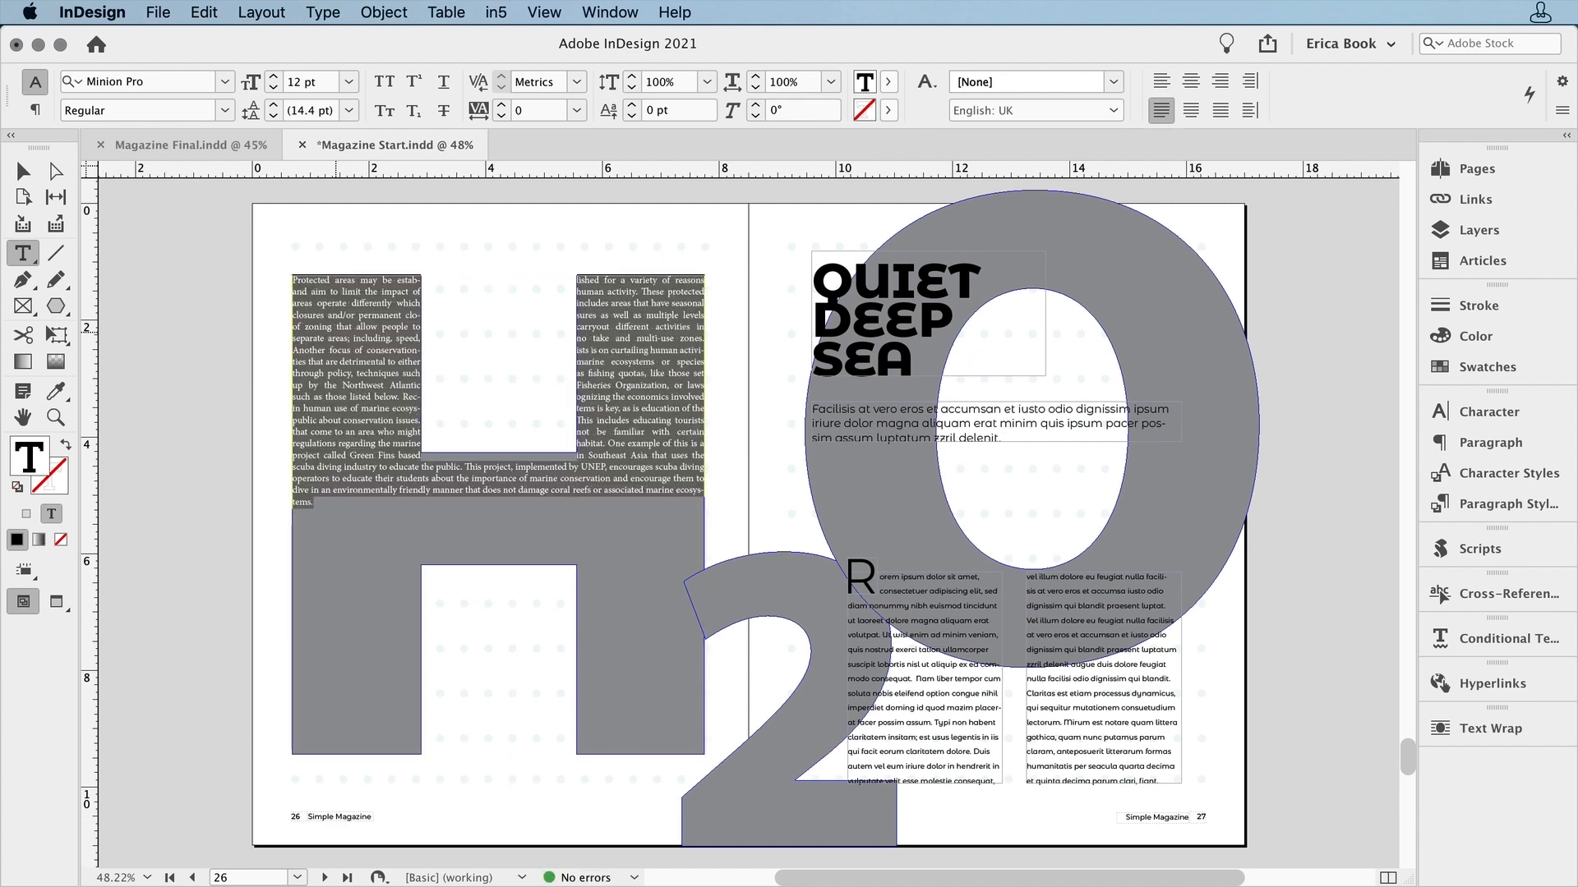
{"action": "left_click", "coordinate": [275, 77]}
{"action": "left_click", "coordinate": [275, 77]}
{"action": "left_click", "coordinate": [275, 77]}
{"action": "left_click", "coordinate": [274, 77]}
{"action": "left_click", "coordinate": [274, 77]}
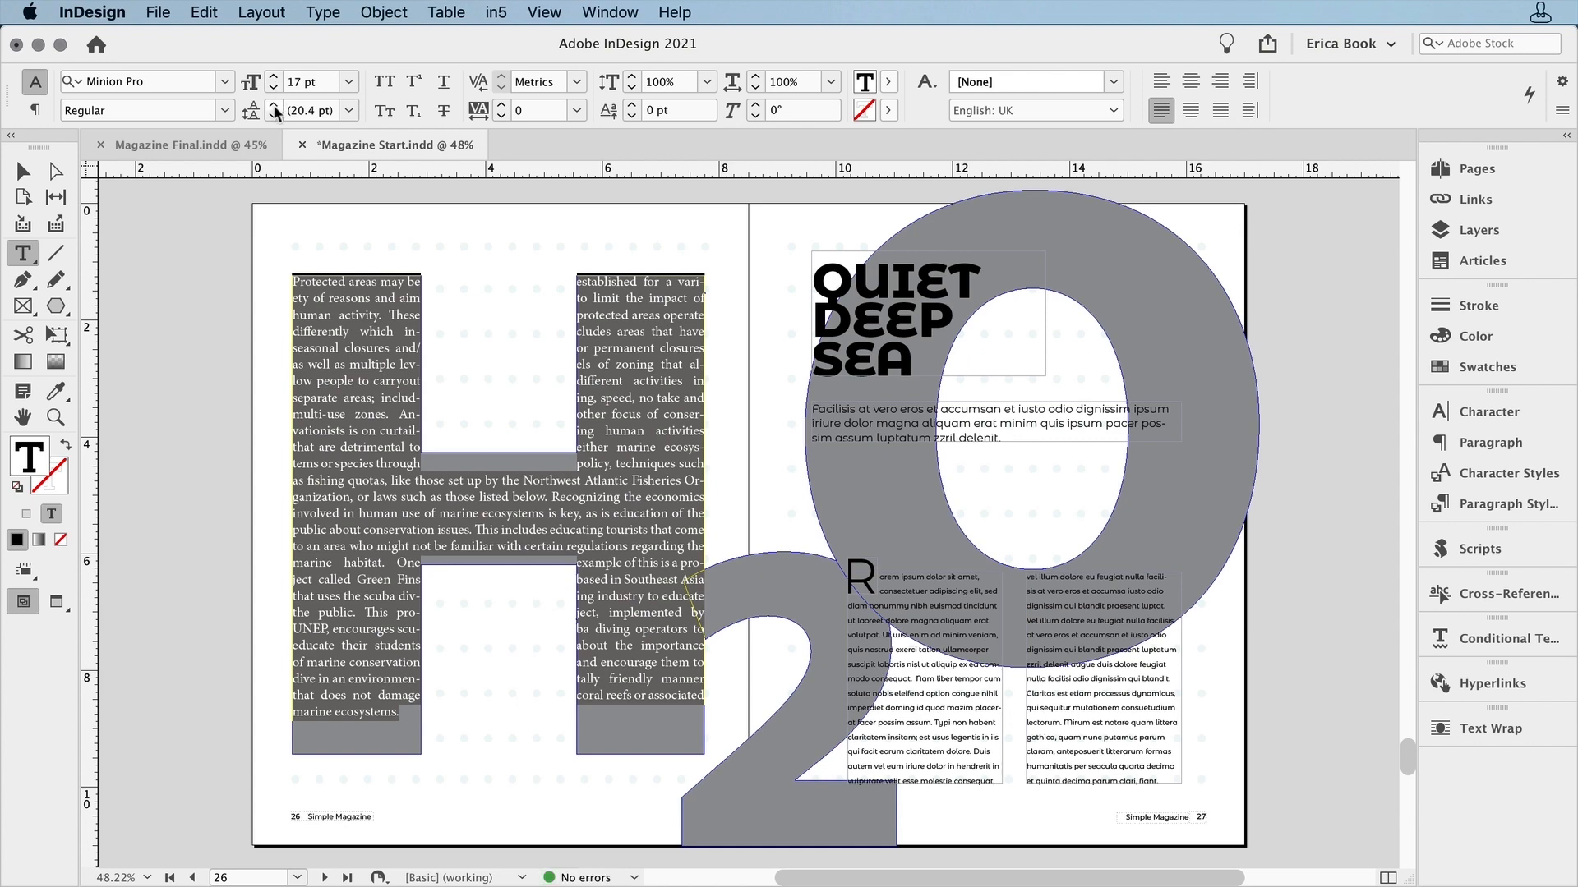
{"action": "left_click", "coordinate": [274, 116]}
{"action": "left_click", "coordinate": [274, 116]}
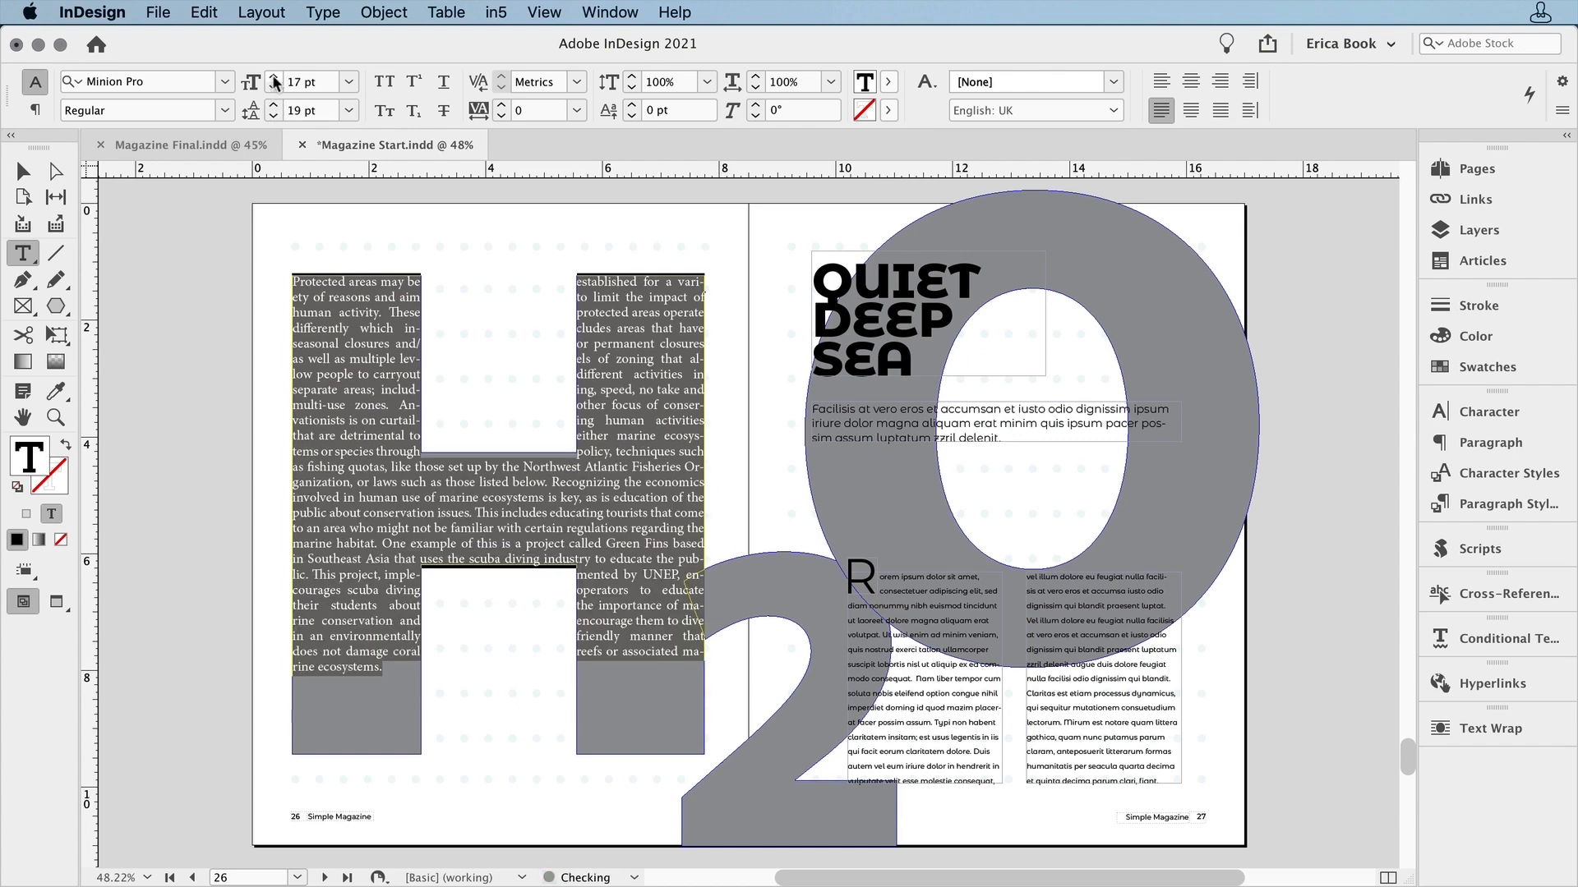
{"action": "left_click", "coordinate": [275, 76]}
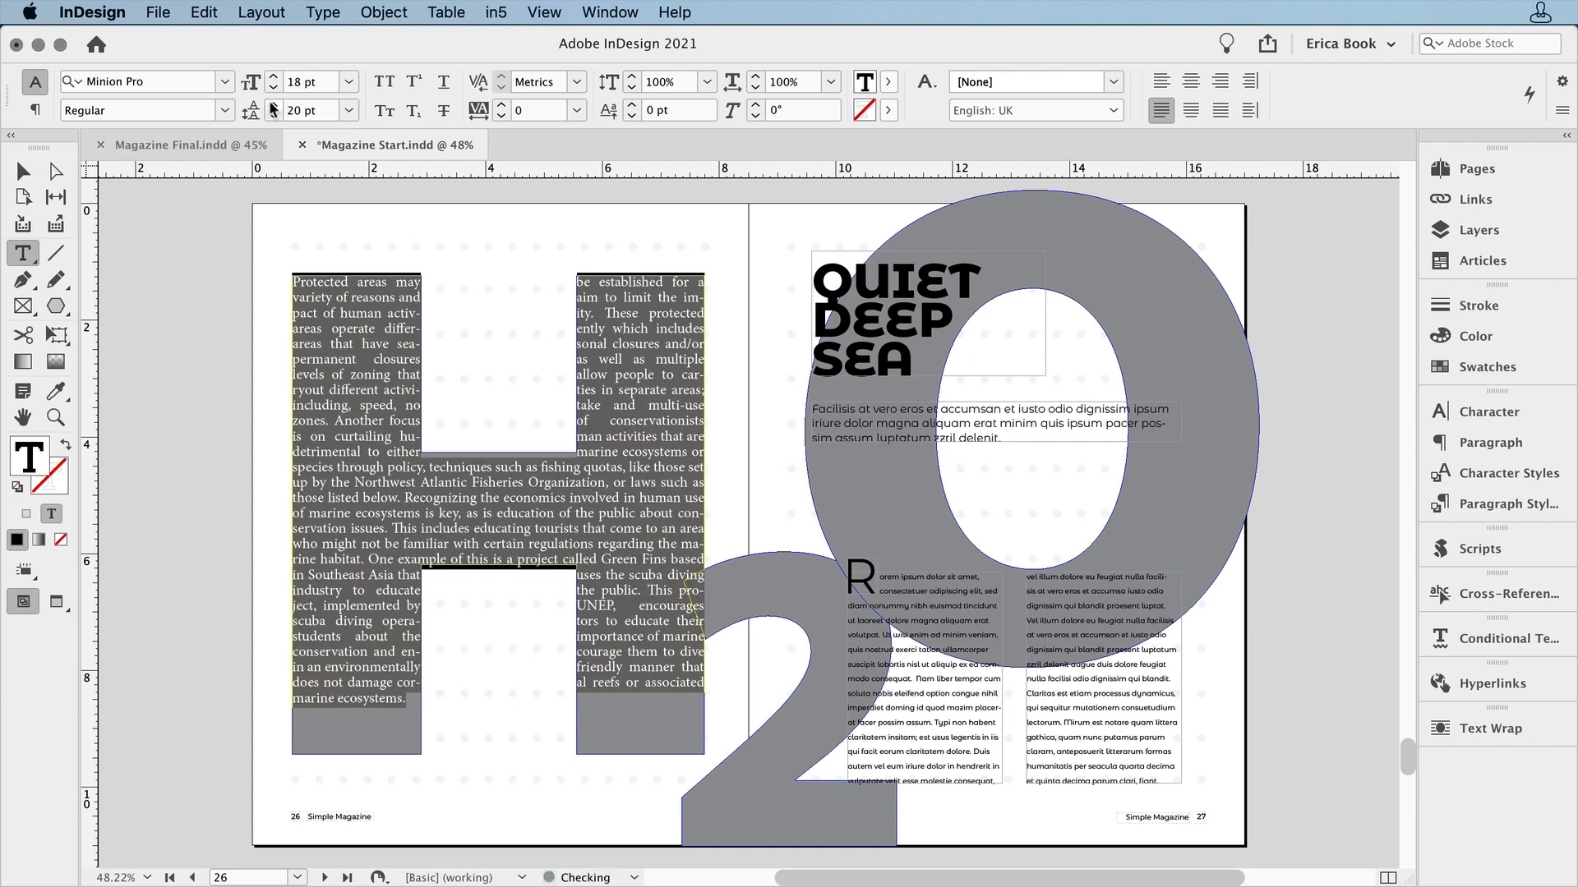
{"action": "left_click", "coordinate": [273, 105]}
{"action": "left_click", "coordinate": [272, 104]}
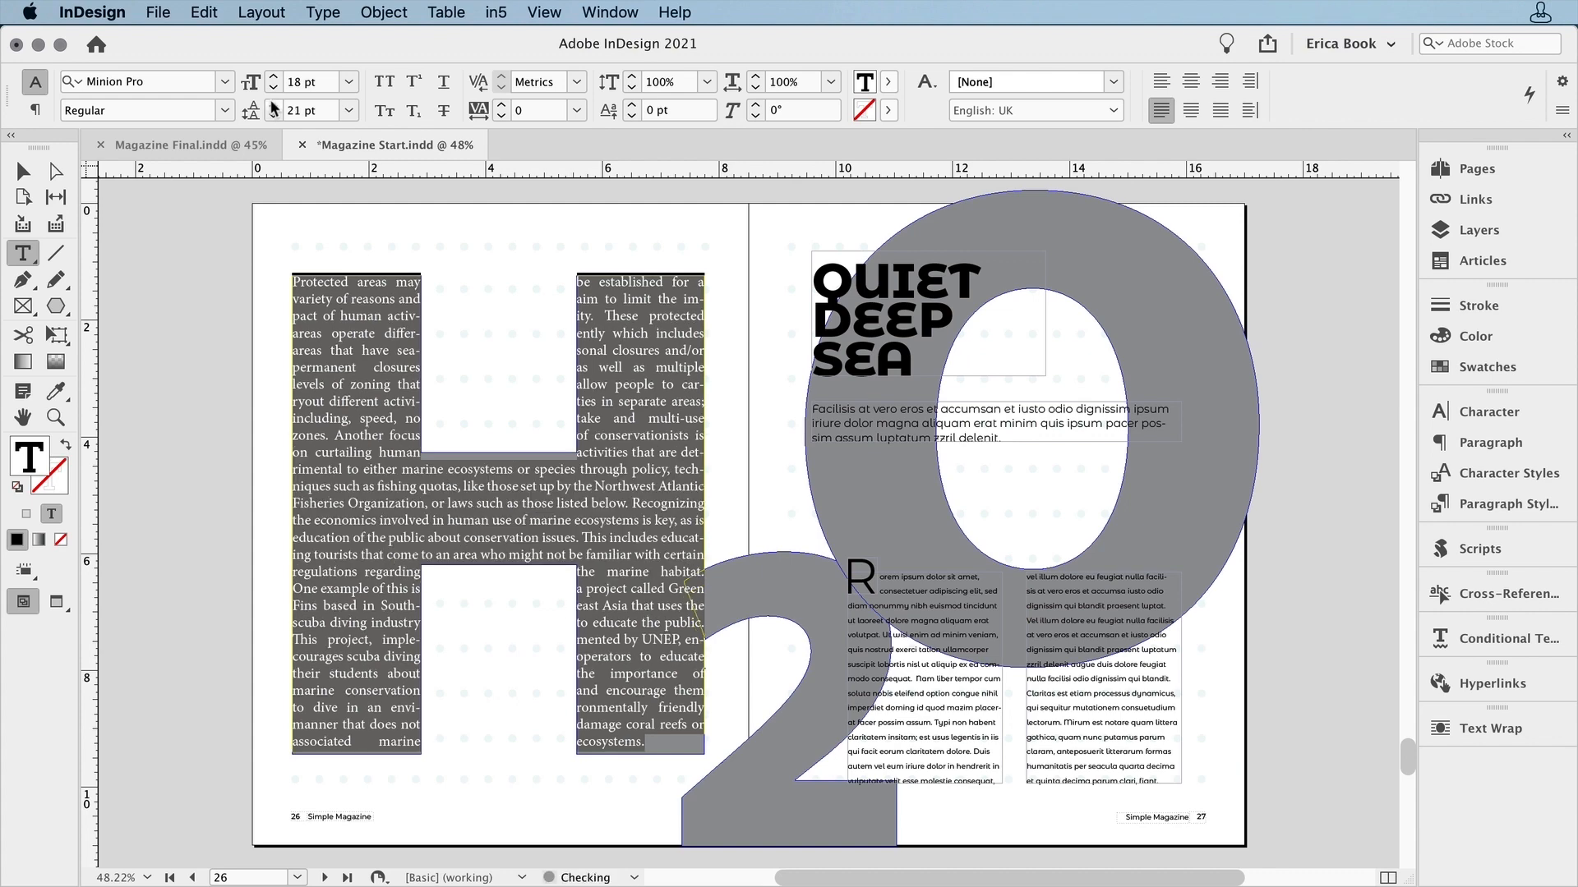
{"action": "left_click", "coordinate": [273, 114]}
Give the H text frame an inset spacing of 0.125 in and set its text size to 16 pt
{"action": "left_click", "coordinate": [383, 12]}
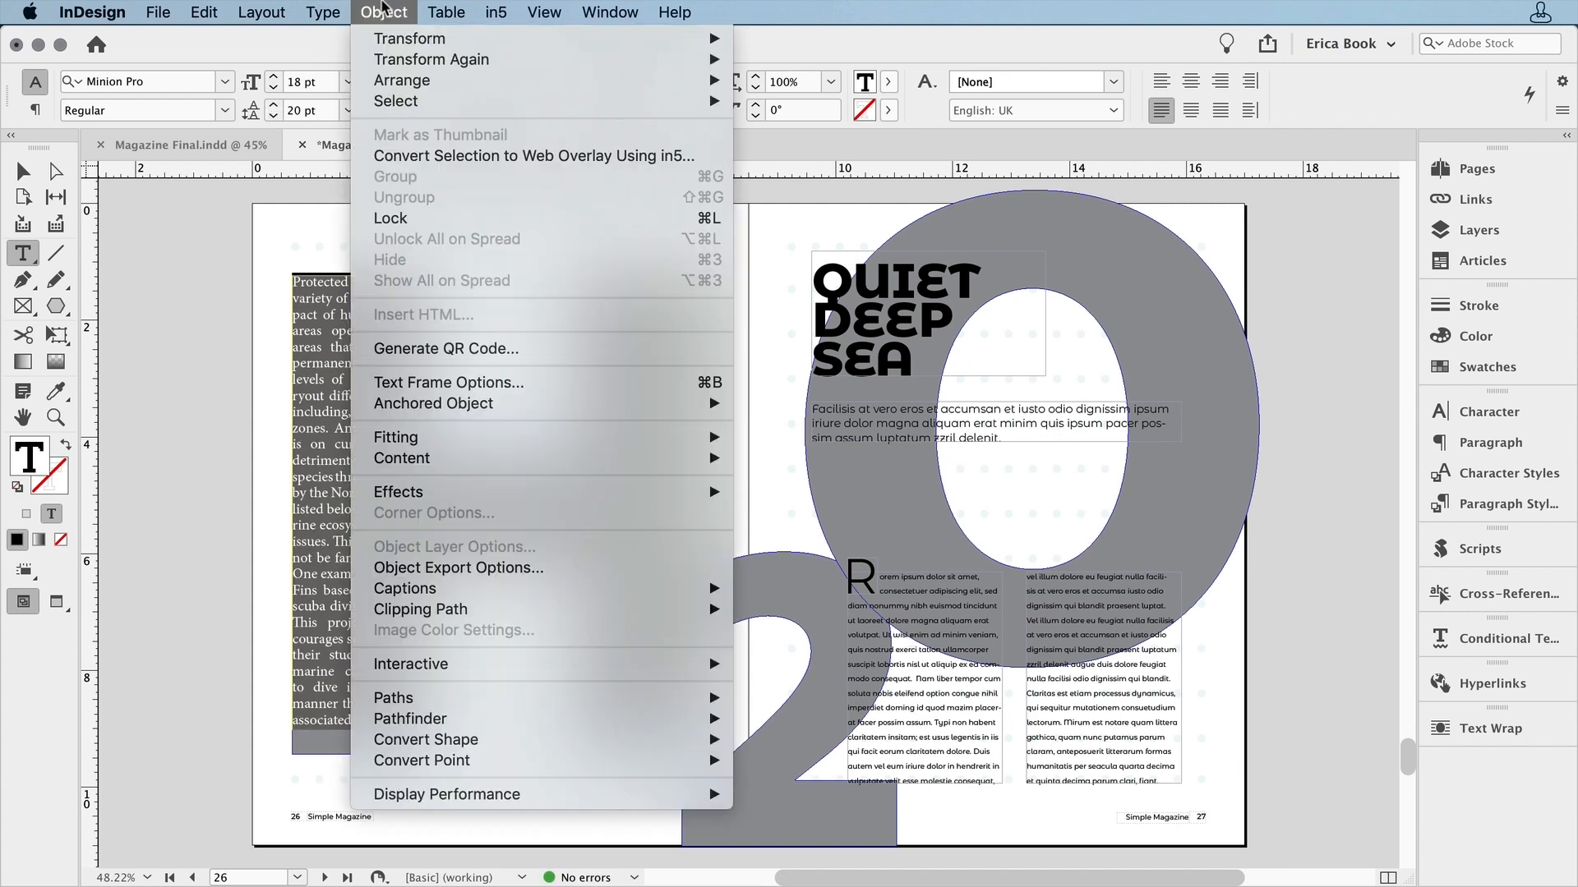
{"action": "left_click", "coordinate": [429, 383]}
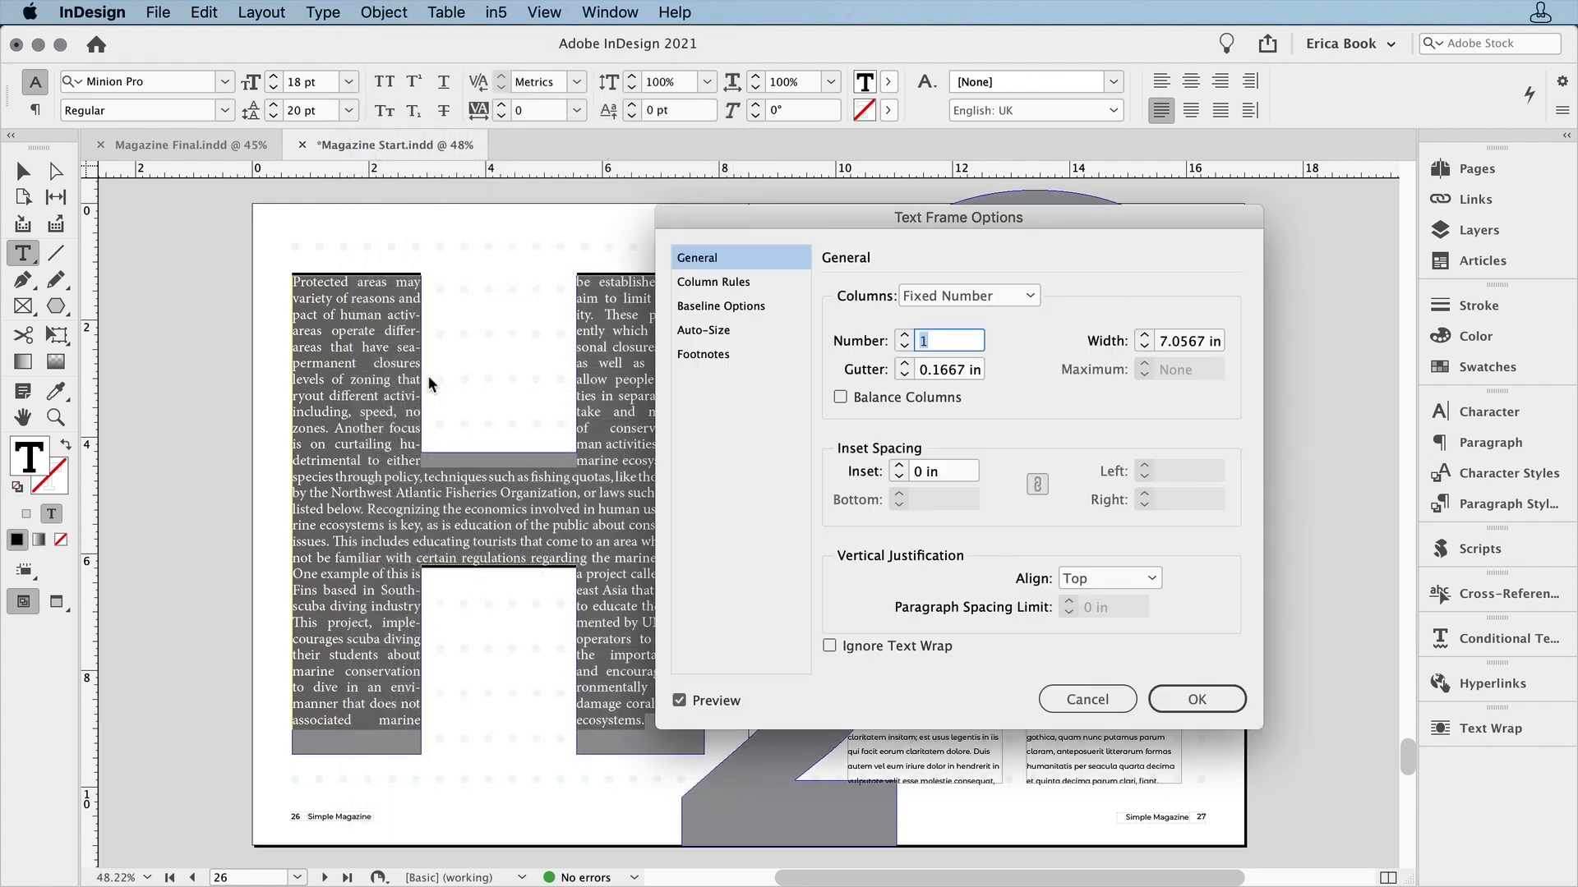
{"action": "left_click", "coordinate": [899, 467]}
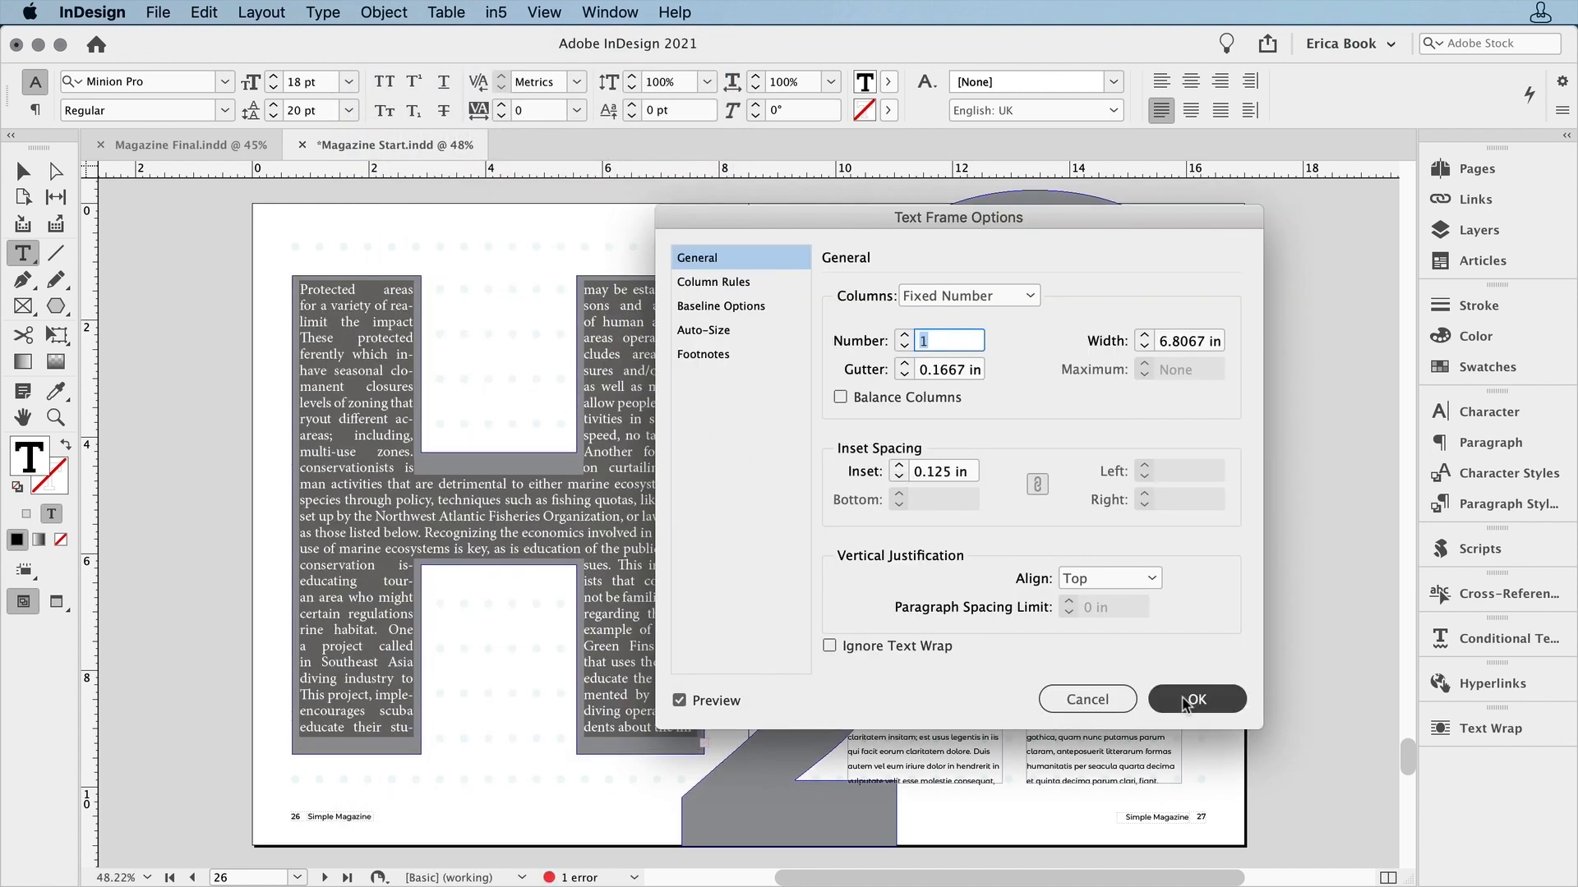
{"action": "left_click", "coordinate": [1182, 697]}
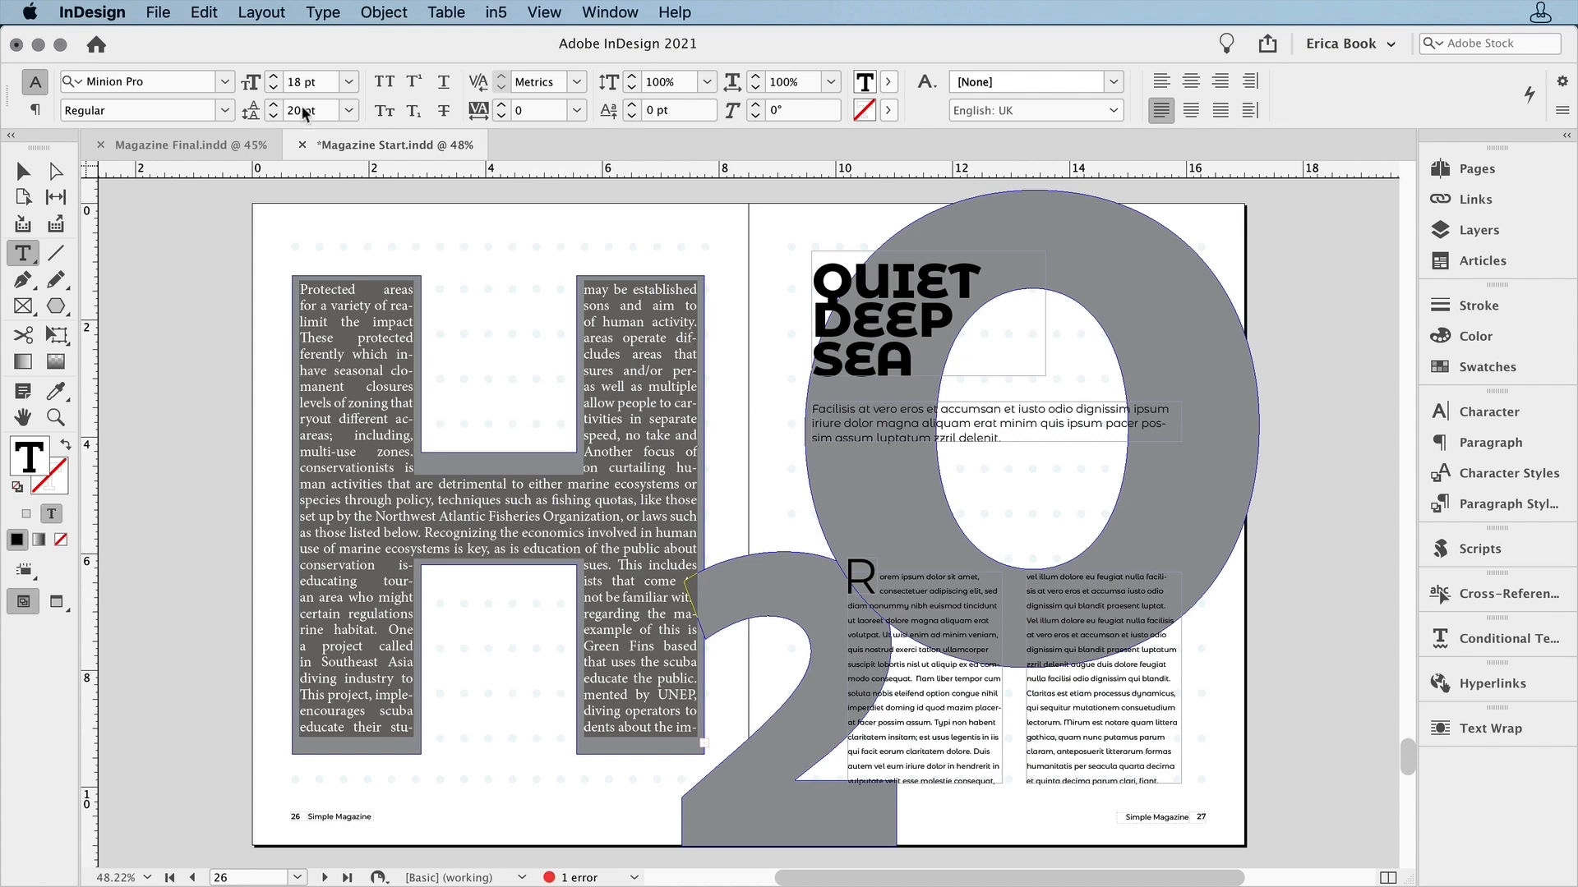
{"action": "left_click", "coordinate": [269, 86]}
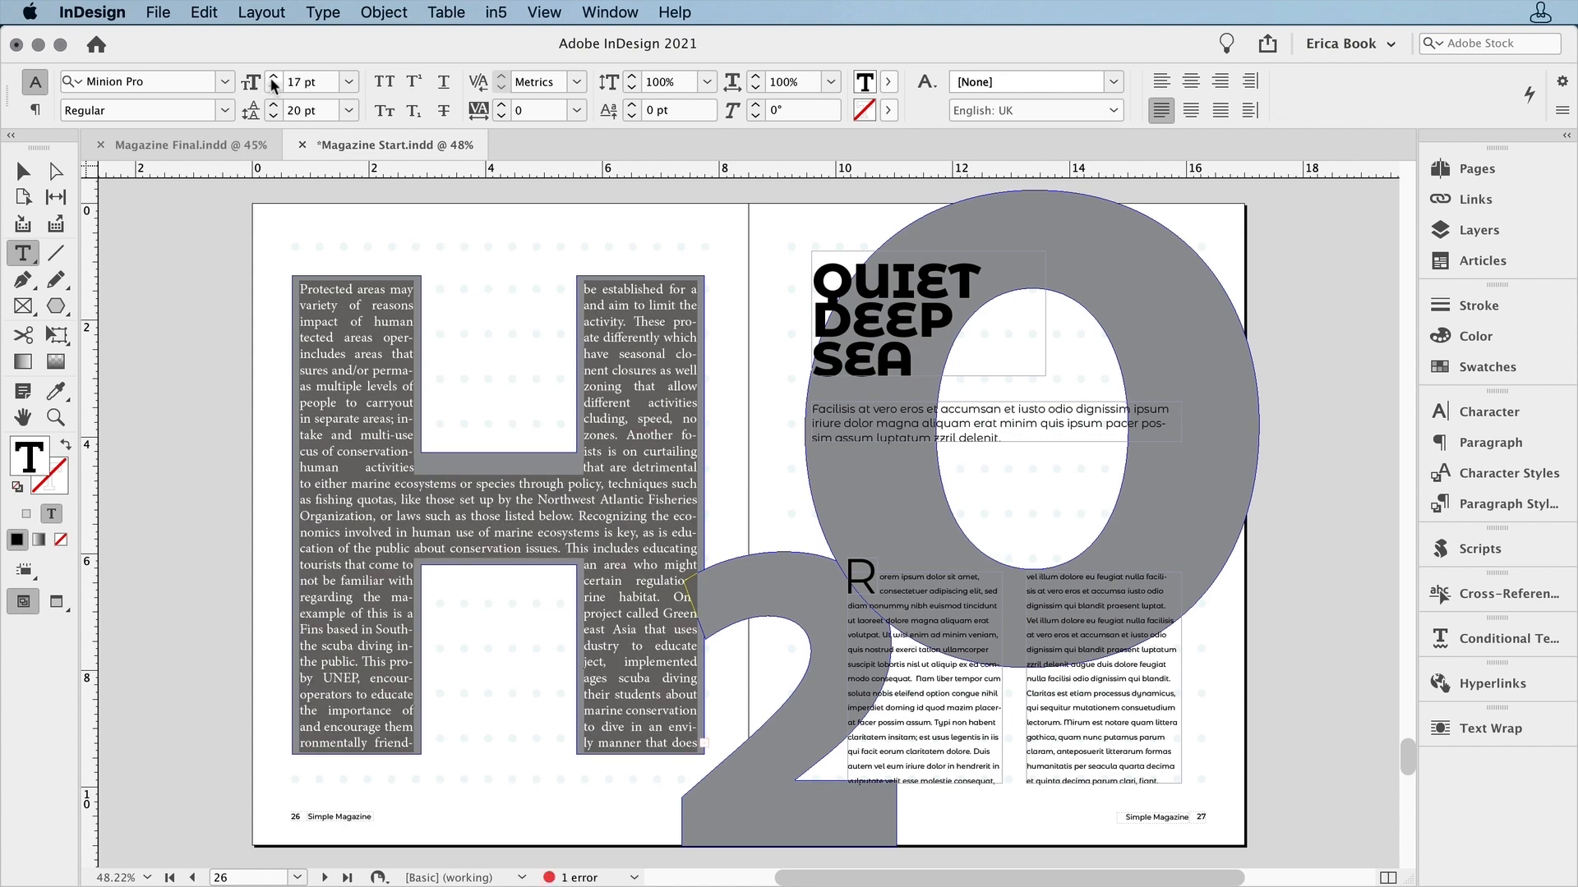
{"action": "left_click", "coordinate": [270, 86]}
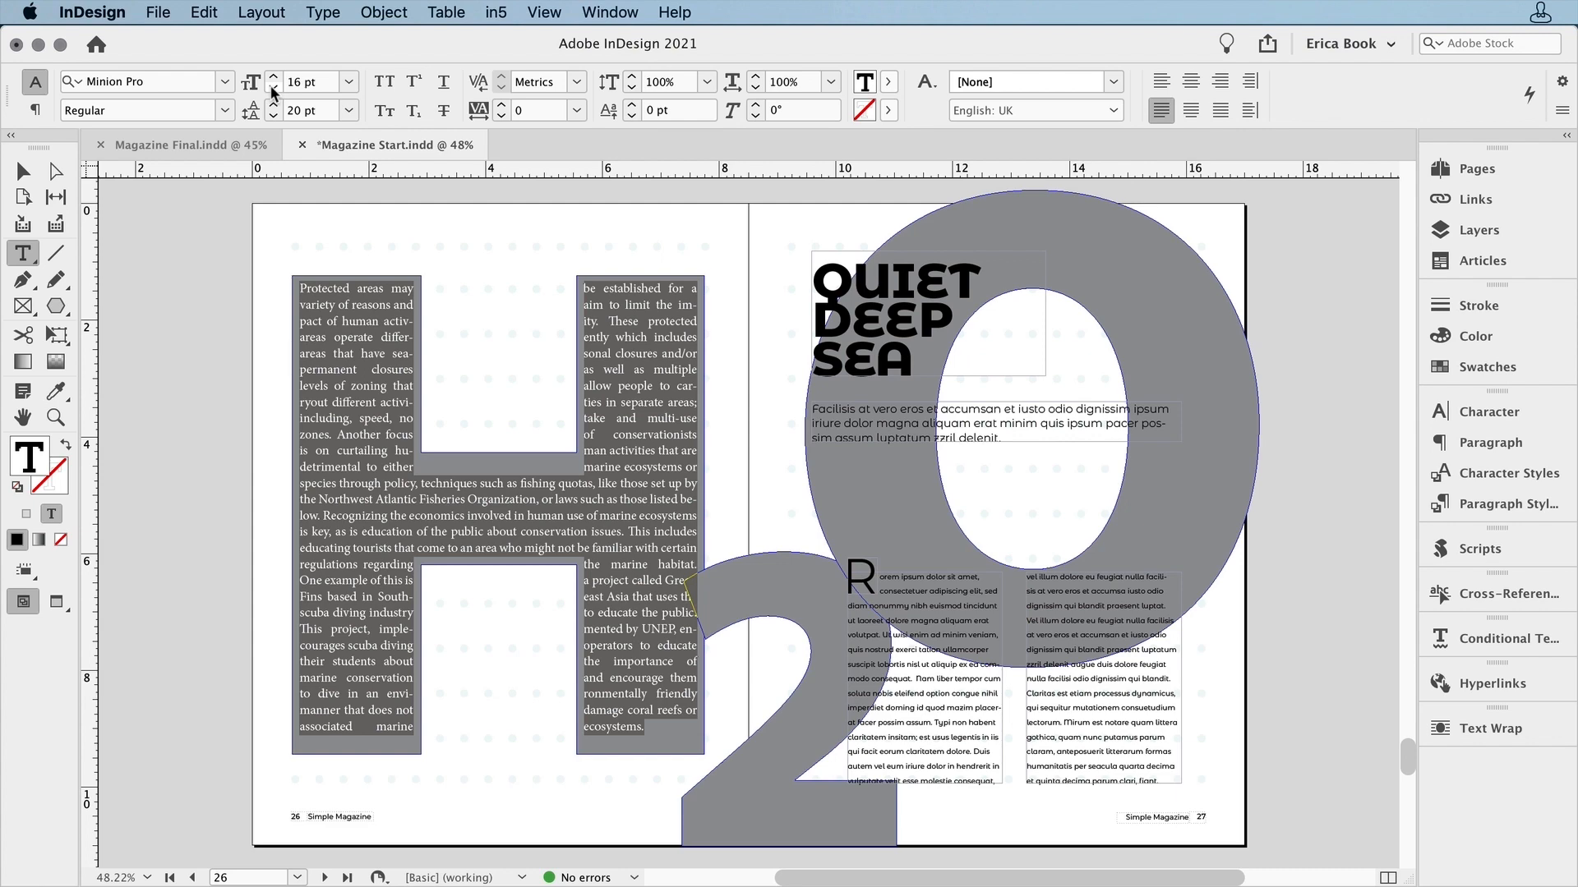
Move the upper and lower edges of the H's crossbar slightly upward to fit the lines of text, and deselect the shape
{"action": "left_click", "coordinate": [55, 171]}
{"action": "key", "text": "alt+super+8"}
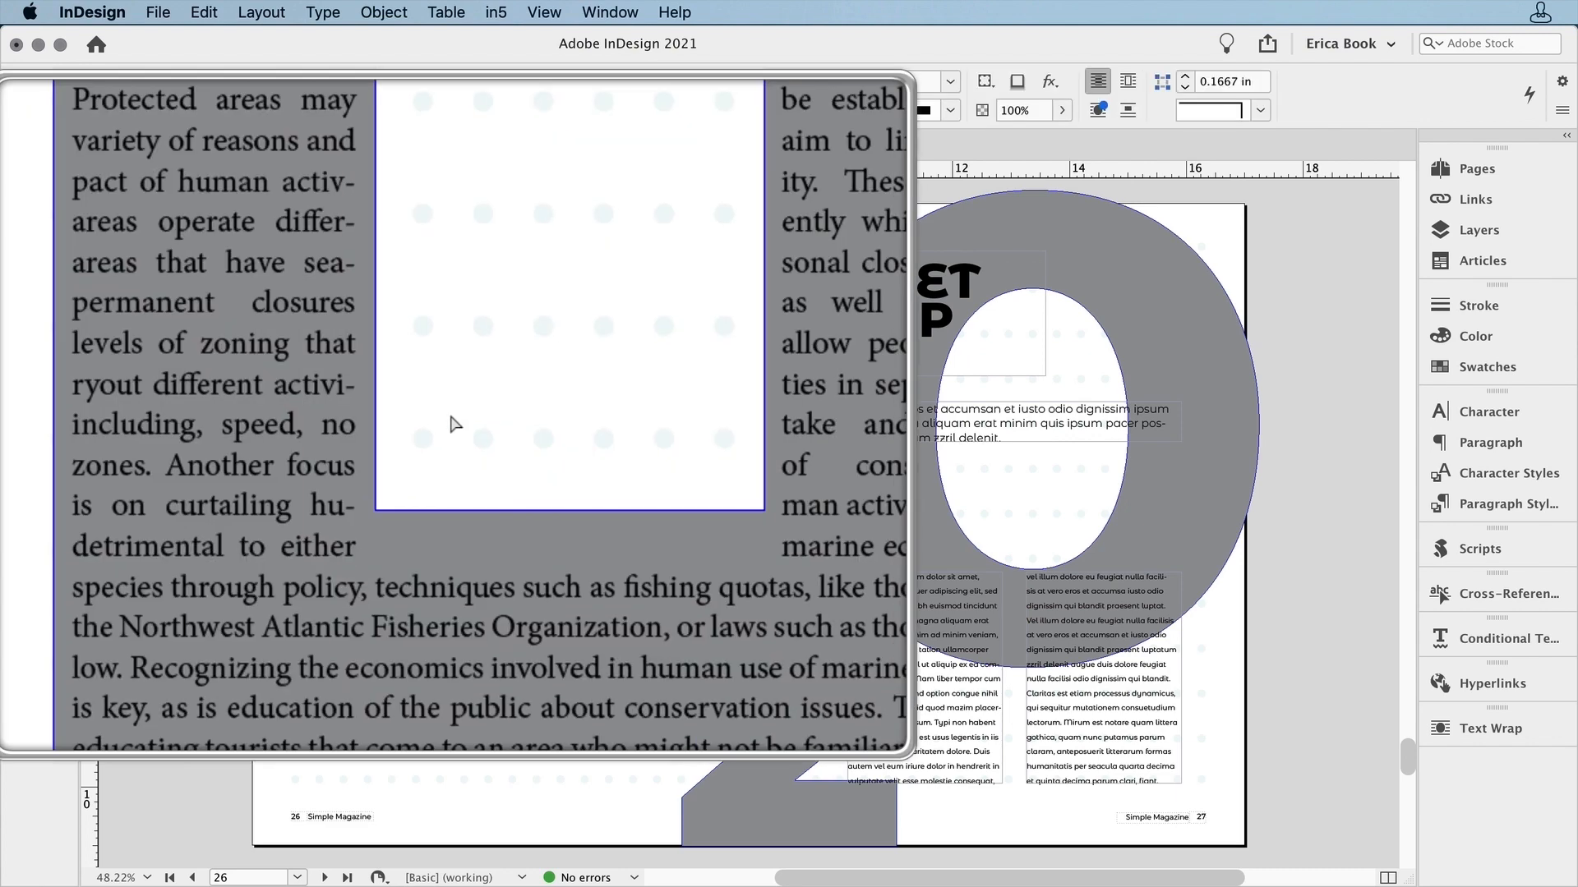
{"action": "left_click", "coordinate": [418, 456]}
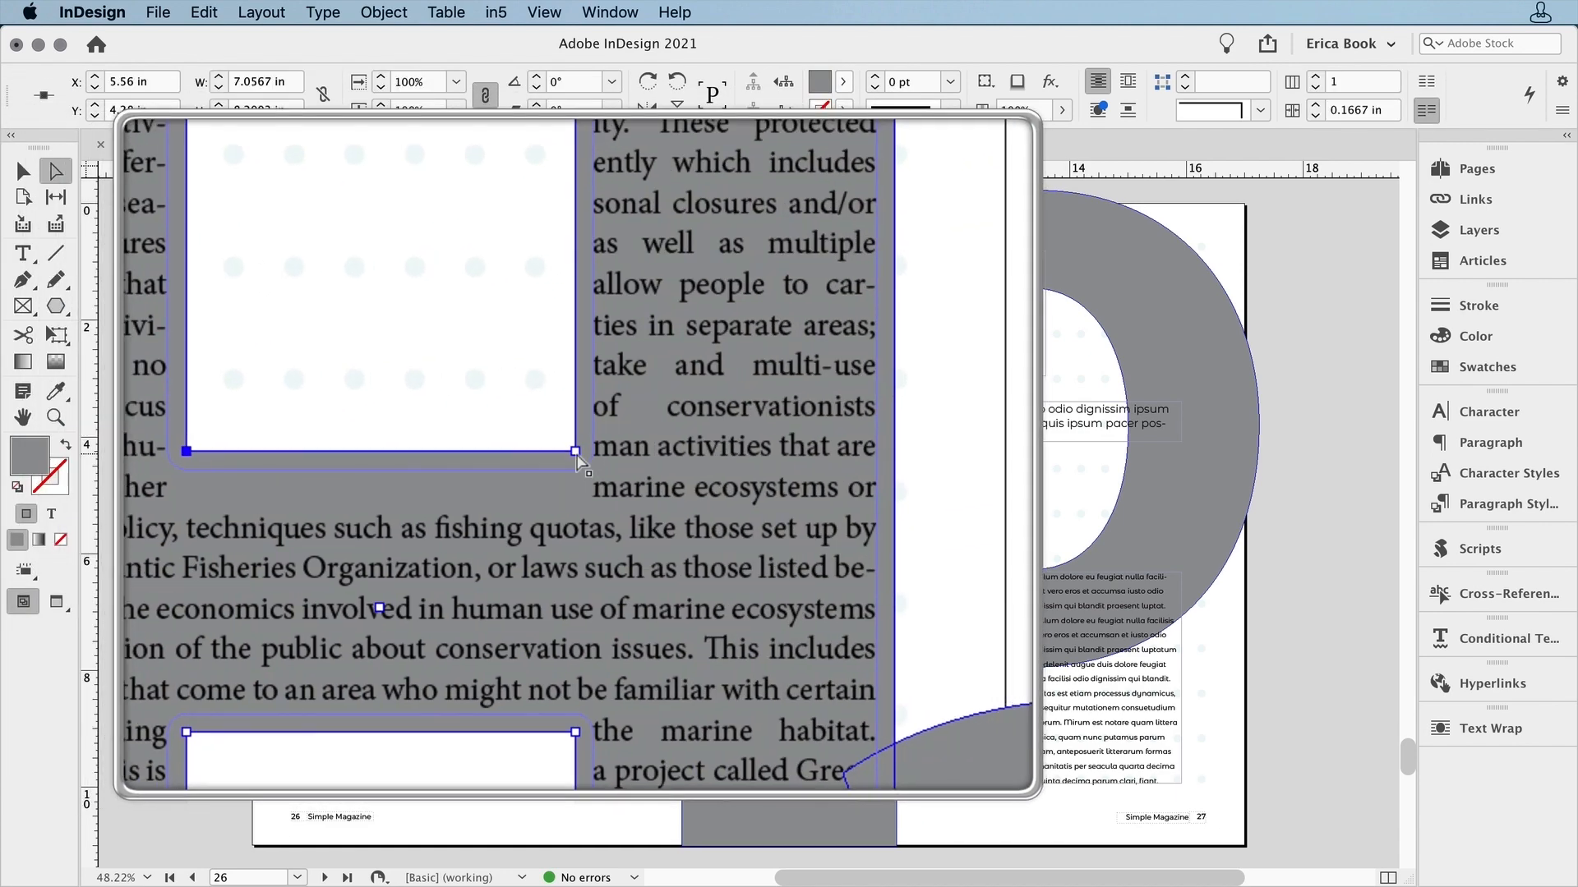
{"action": "left_click", "coordinate": [575, 452], "text": "shift"}
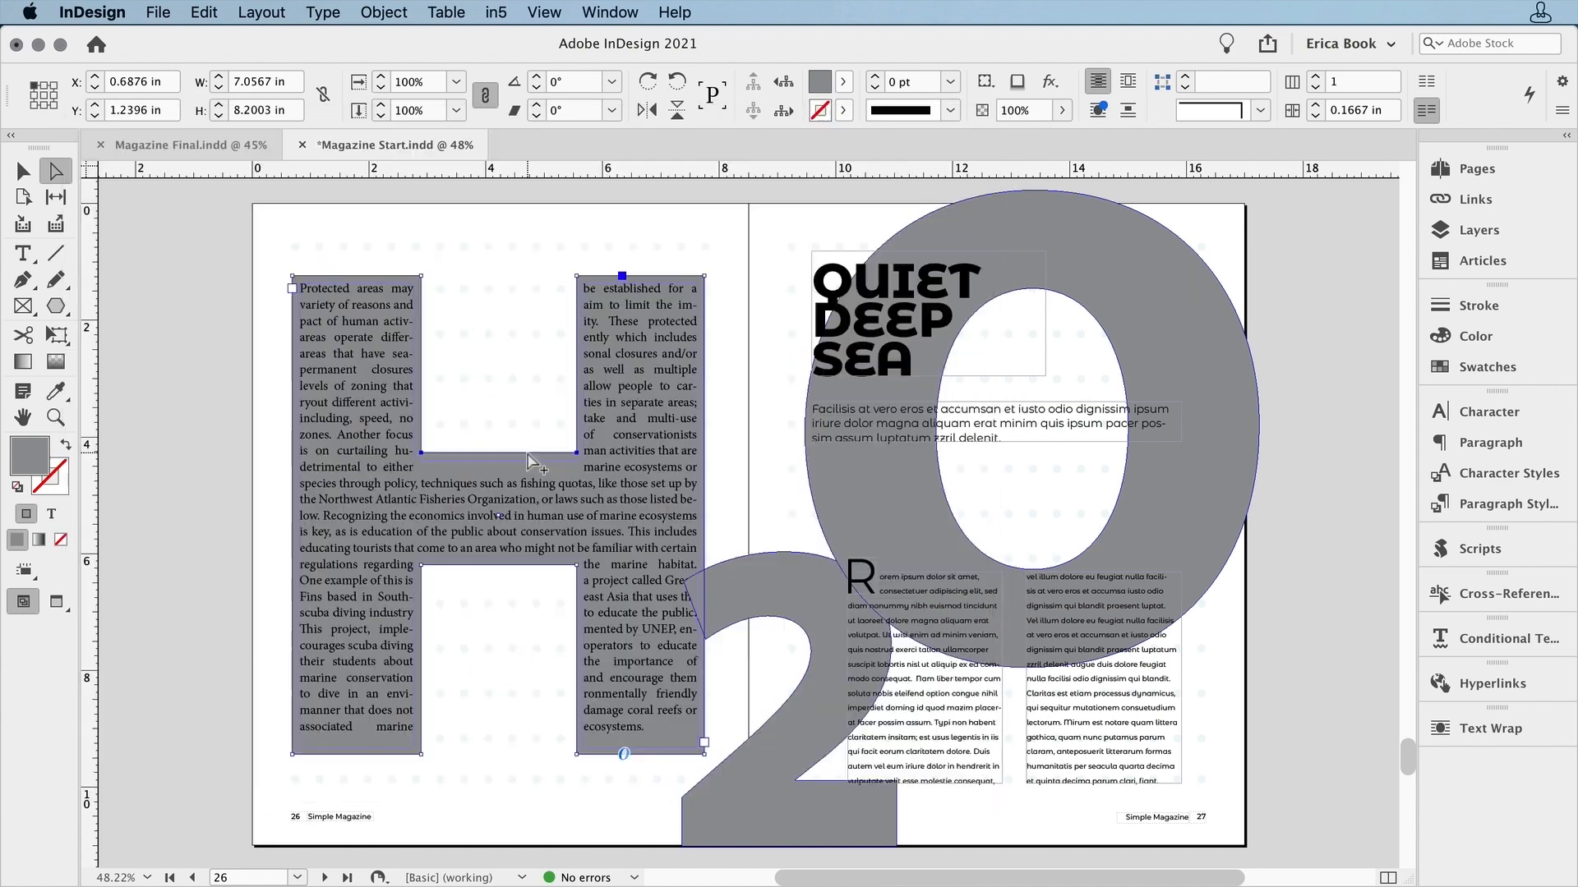
{"action": "left_click_drag", "start_coordinate": [527, 452], "coordinate": [526, 438]}
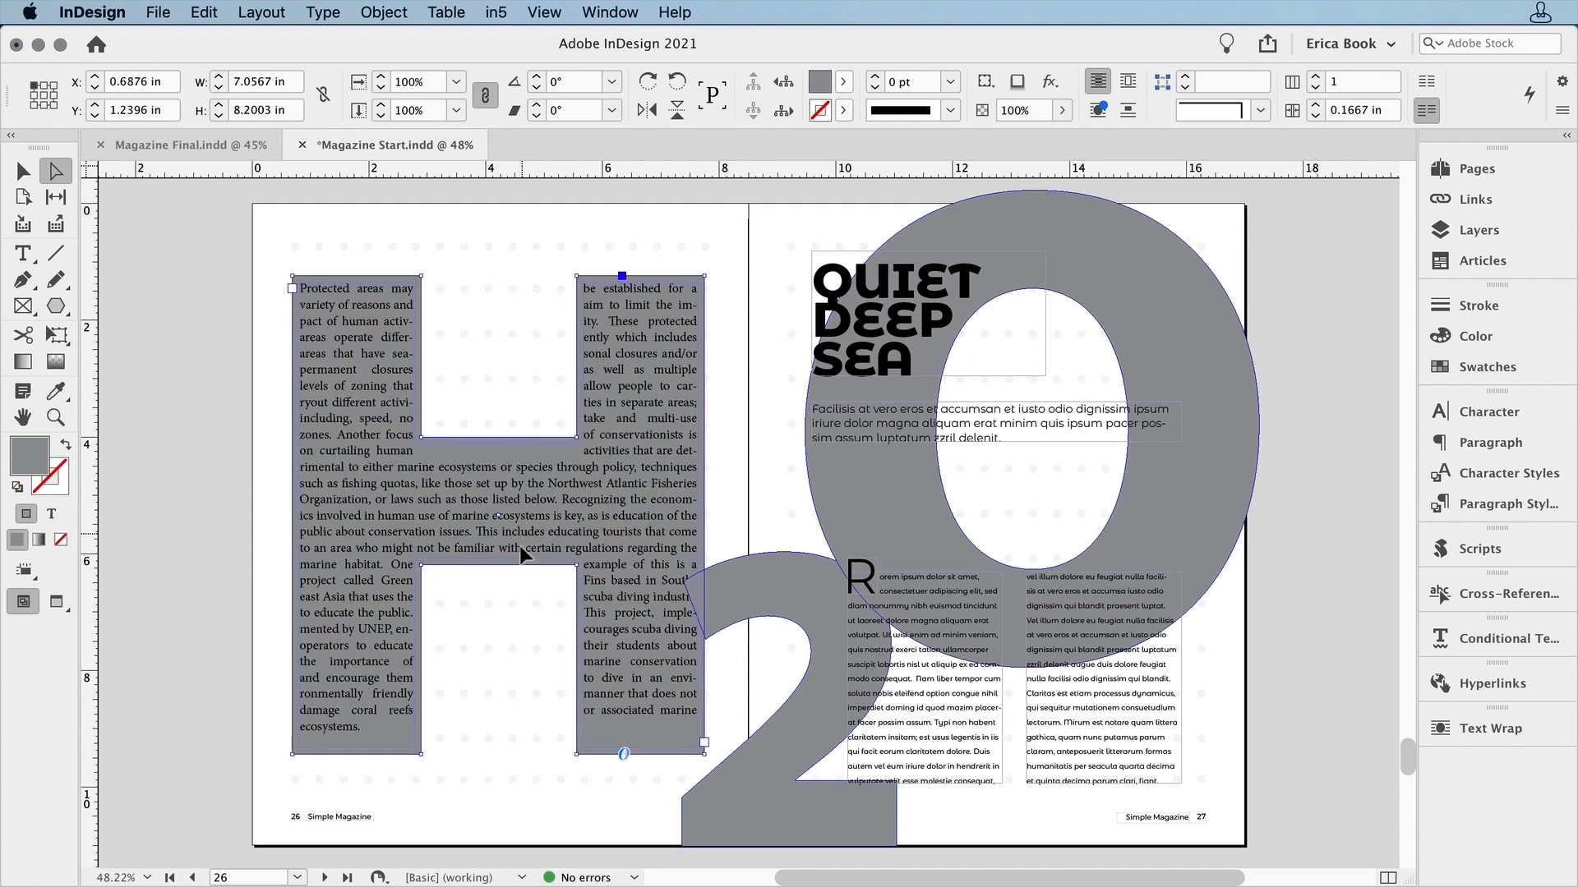
{"action": "left_click_drag", "start_coordinate": [520, 565], "coordinate": [522, 557]}
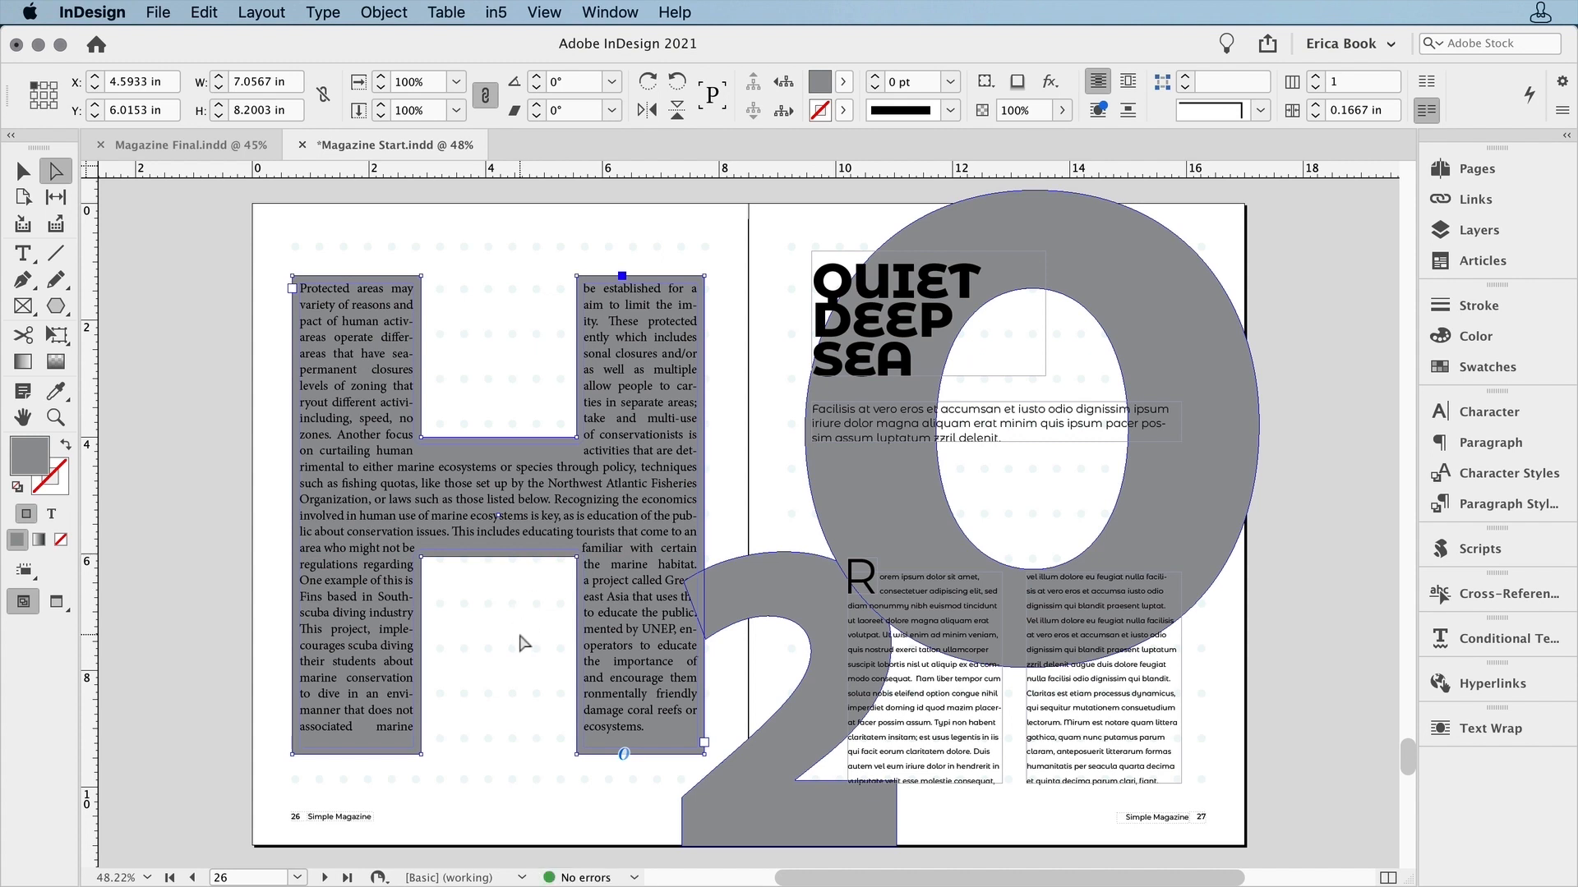
{"action": "left_click", "coordinate": [523, 642]}
{"action": "left_click", "coordinate": [22, 172]}
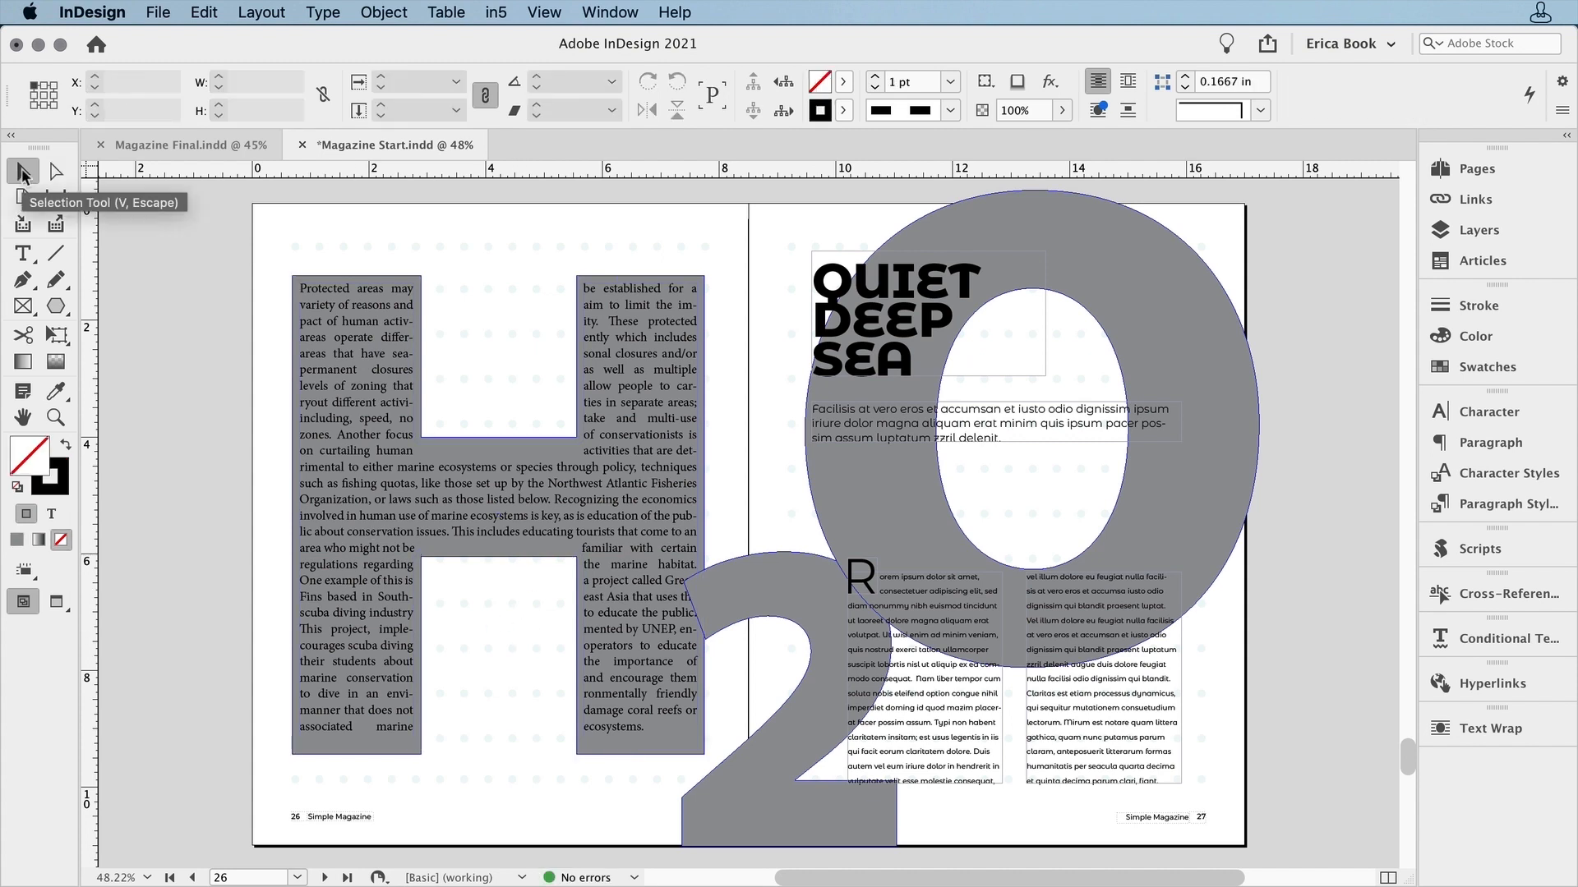
Shorten the H from its lower edge to about 7.99 in high and lower the crossbar's upper edge slightly, leaving the shape deselected
{"action": "left_click", "coordinate": [399, 701]}
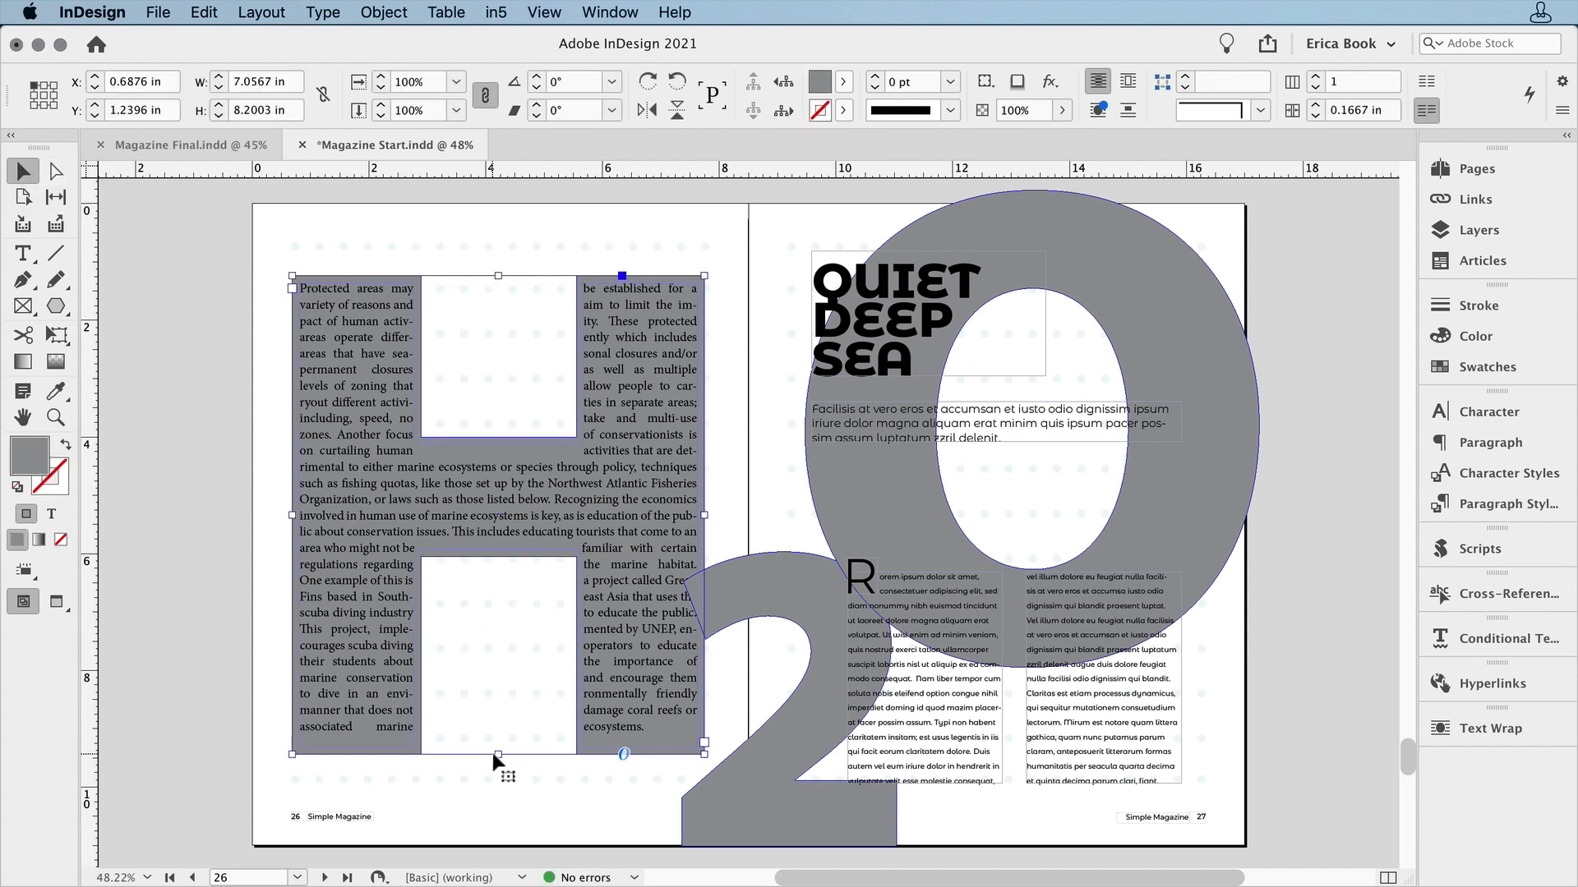
{"action": "left_click_drag", "start_coordinate": [495, 754], "coordinate": [495, 746]}
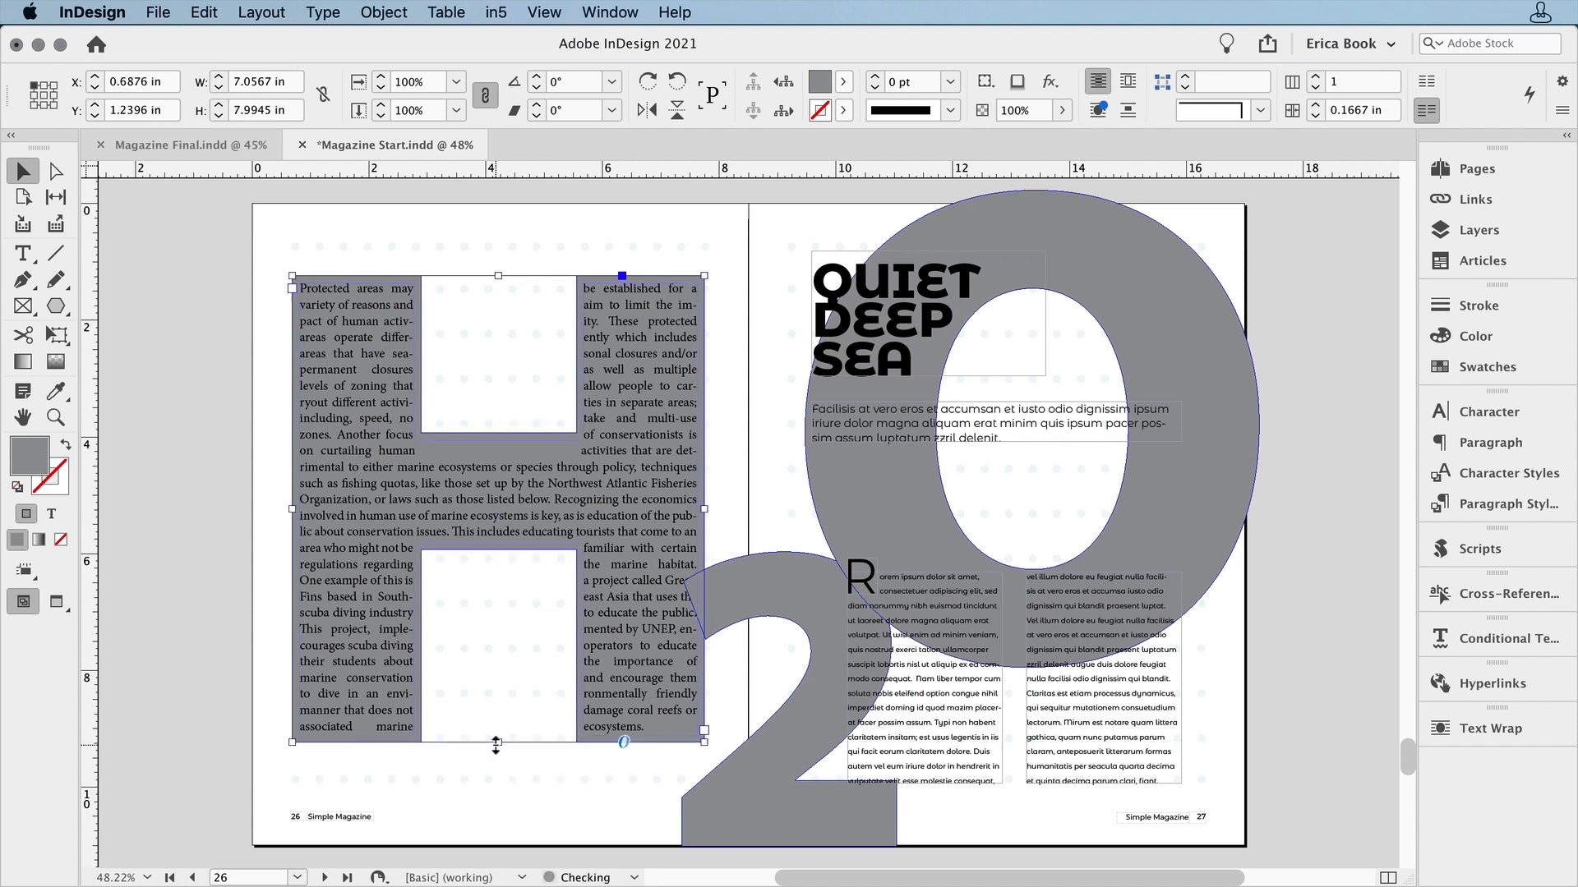
{"action": "left_click", "coordinate": [56, 171]}
{"action": "left_click", "coordinate": [436, 424]}
{"action": "left_click", "coordinate": [420, 433]}
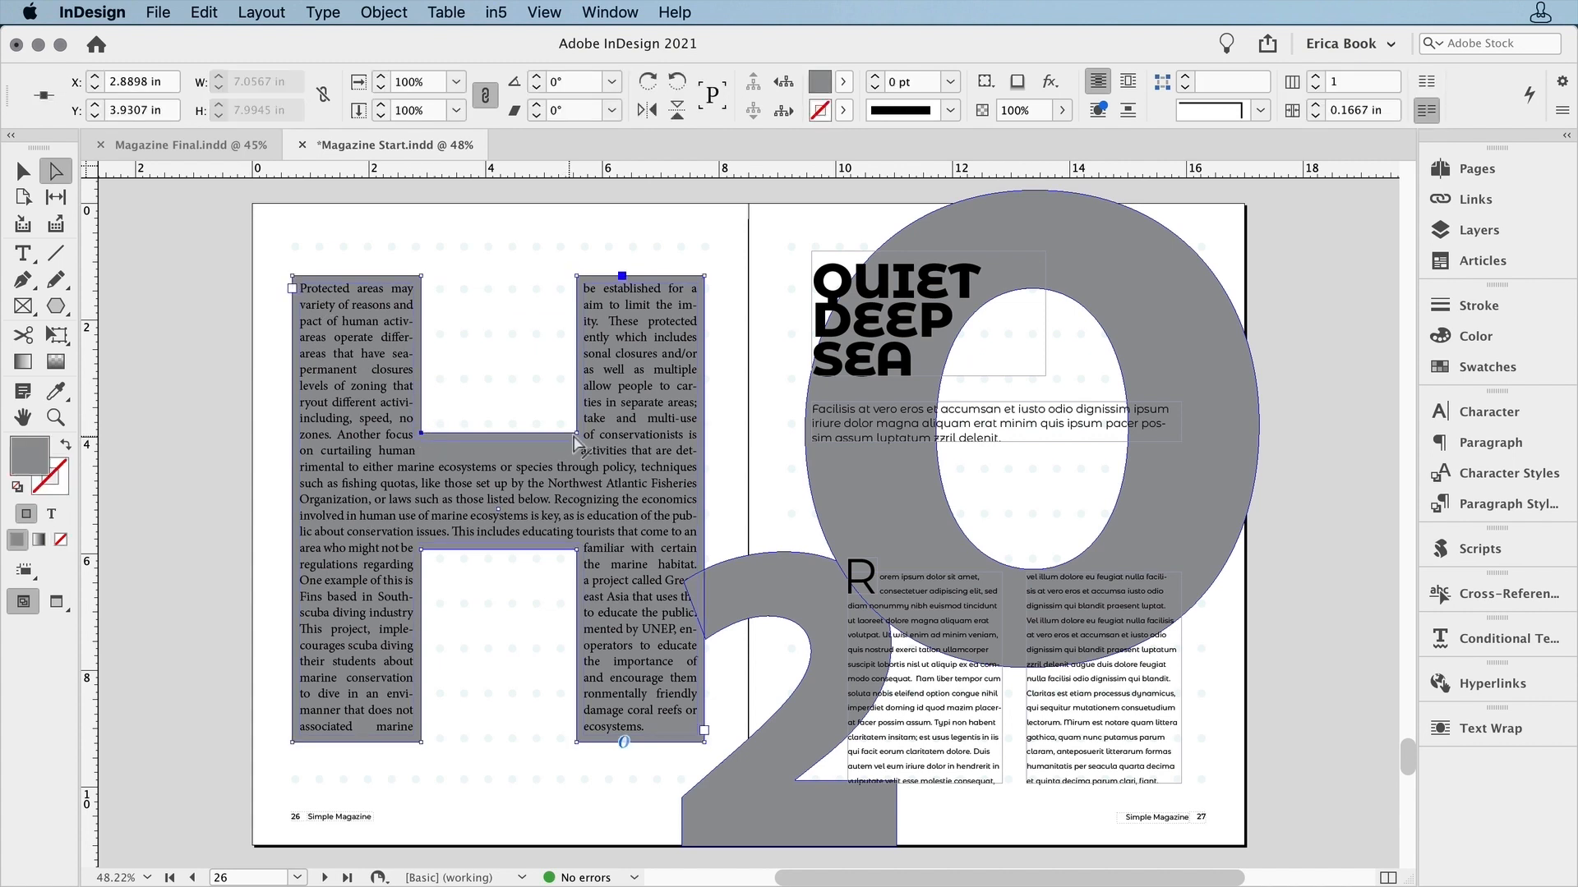
{"action": "left_click", "coordinate": [576, 433], "text": "shift"}
{"action": "left_click_drag", "start_coordinate": [534, 434], "coordinate": [534, 447]}
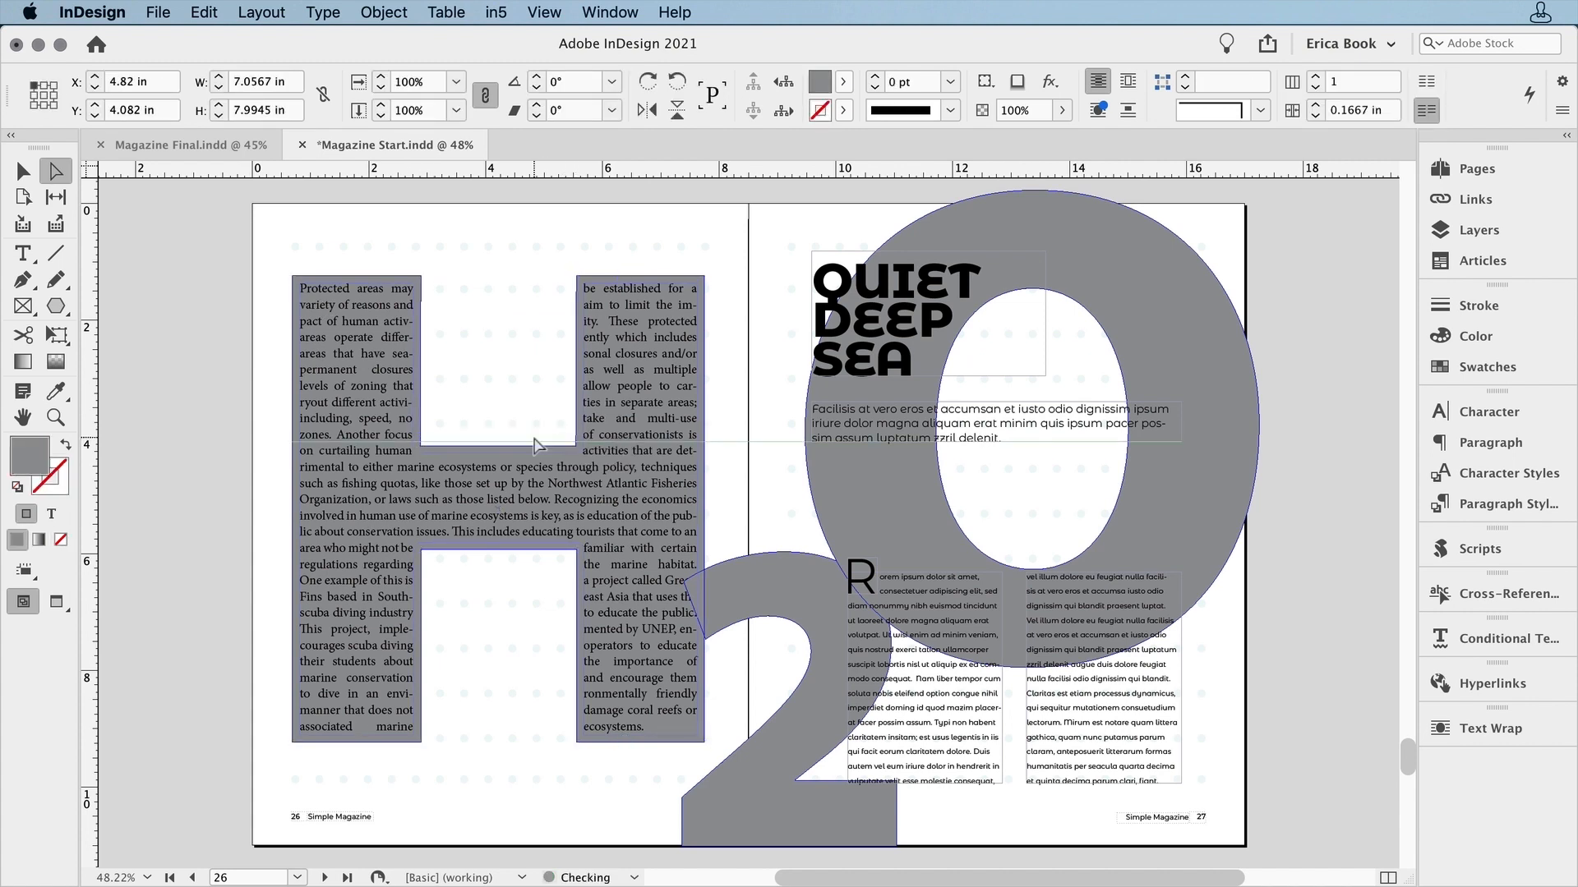
{"action": "key", "text": "v"}
{"action": "left_click", "coordinate": [130, 292]}
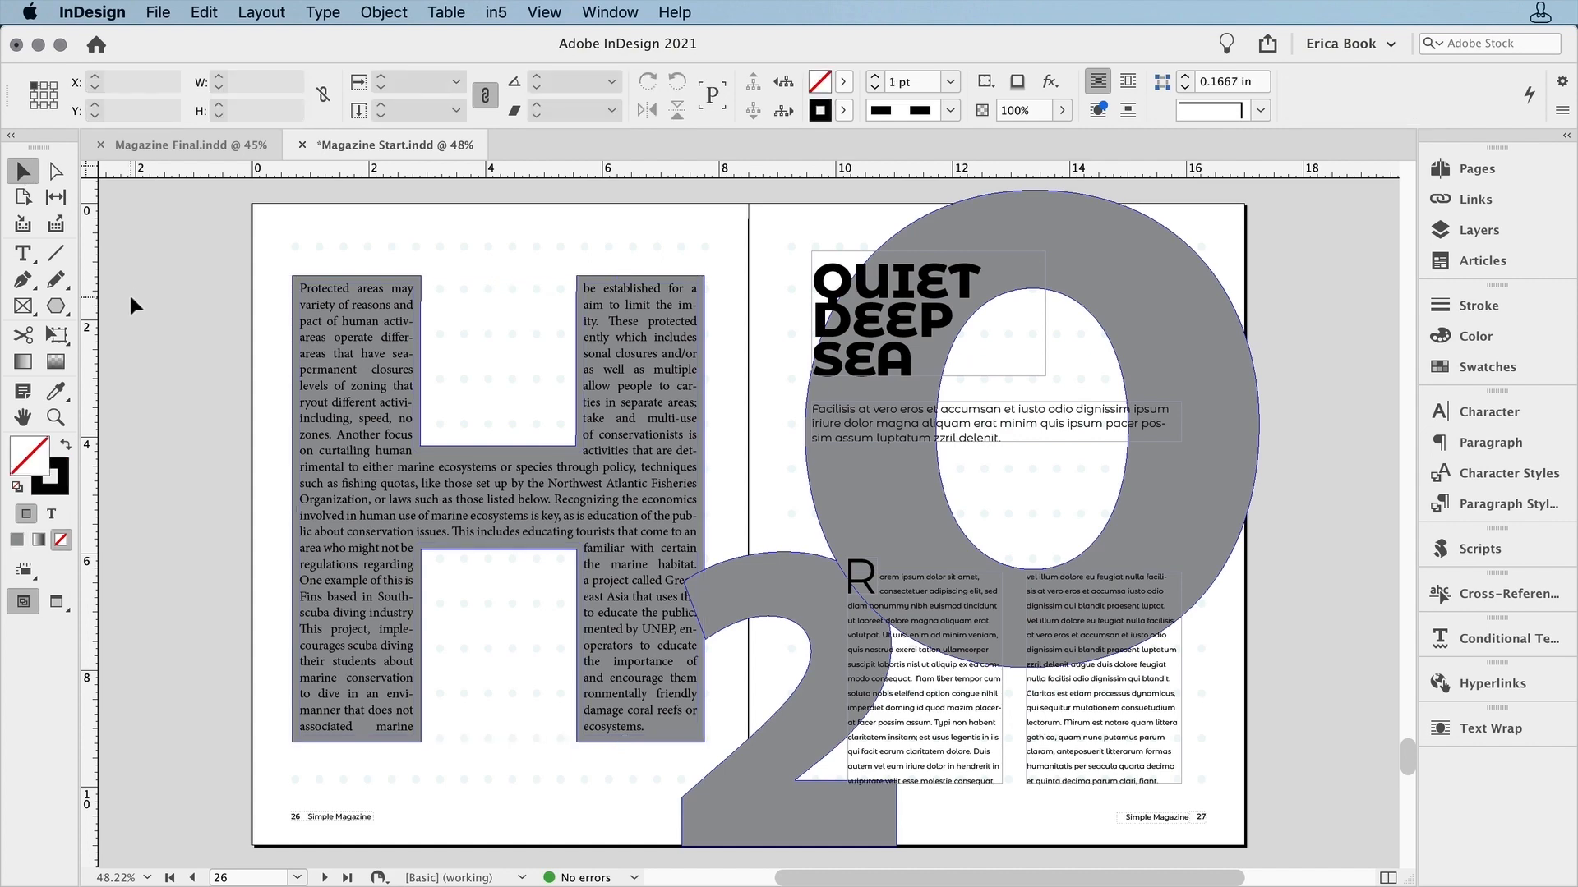
Place the underwater-view JPG from the Tutorial folder inside the O and fit it to fill the frame proportionally
{"action": "left_click", "coordinate": [1106, 238]}
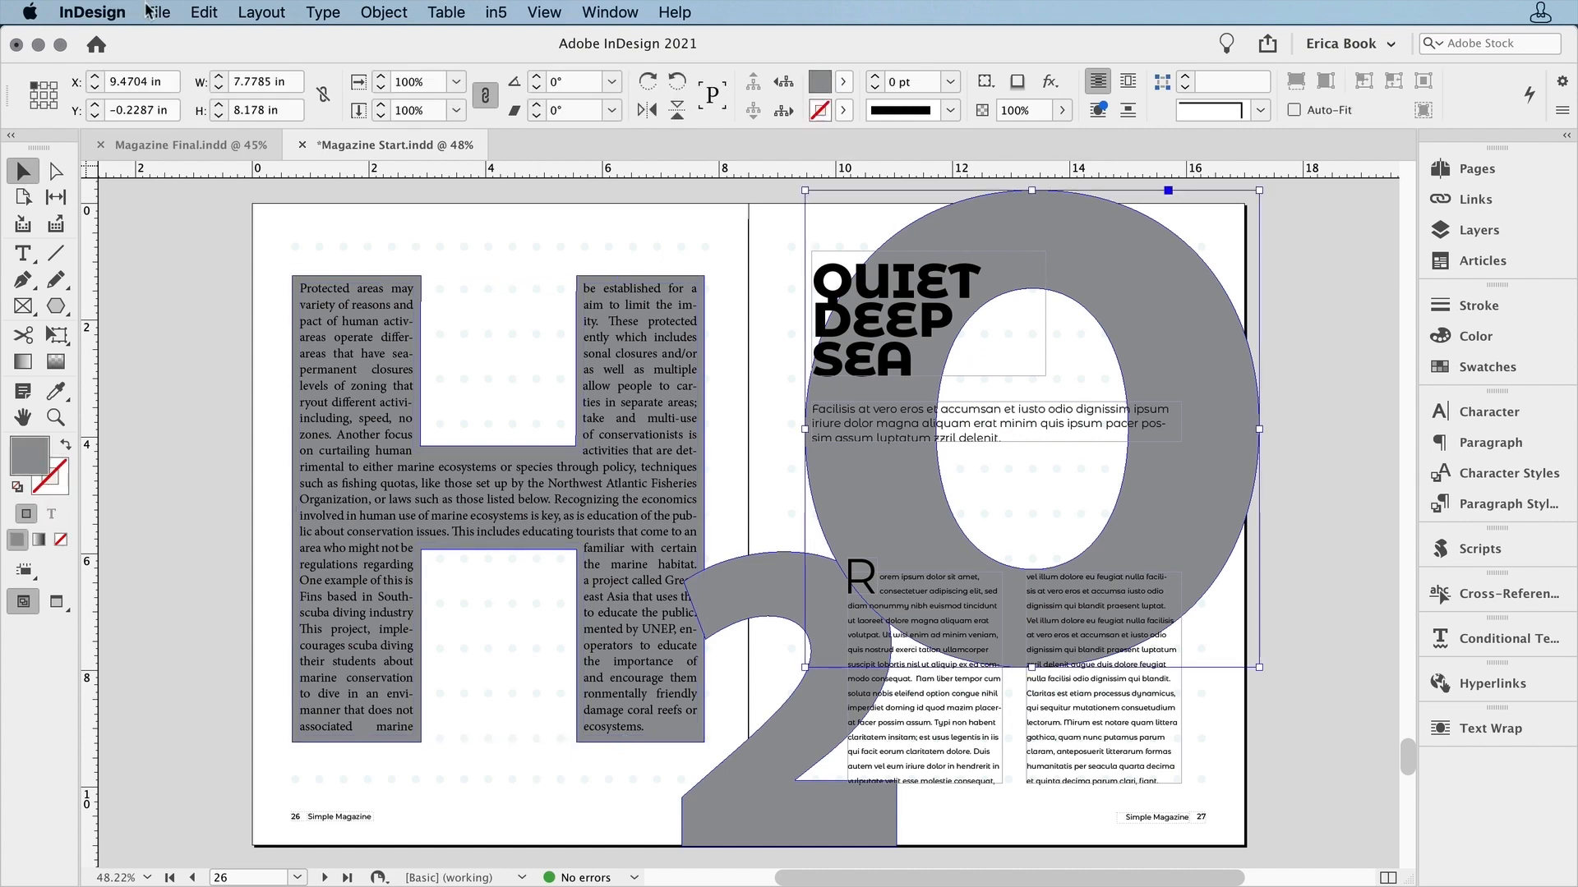
{"action": "left_click", "coordinate": [156, 11]}
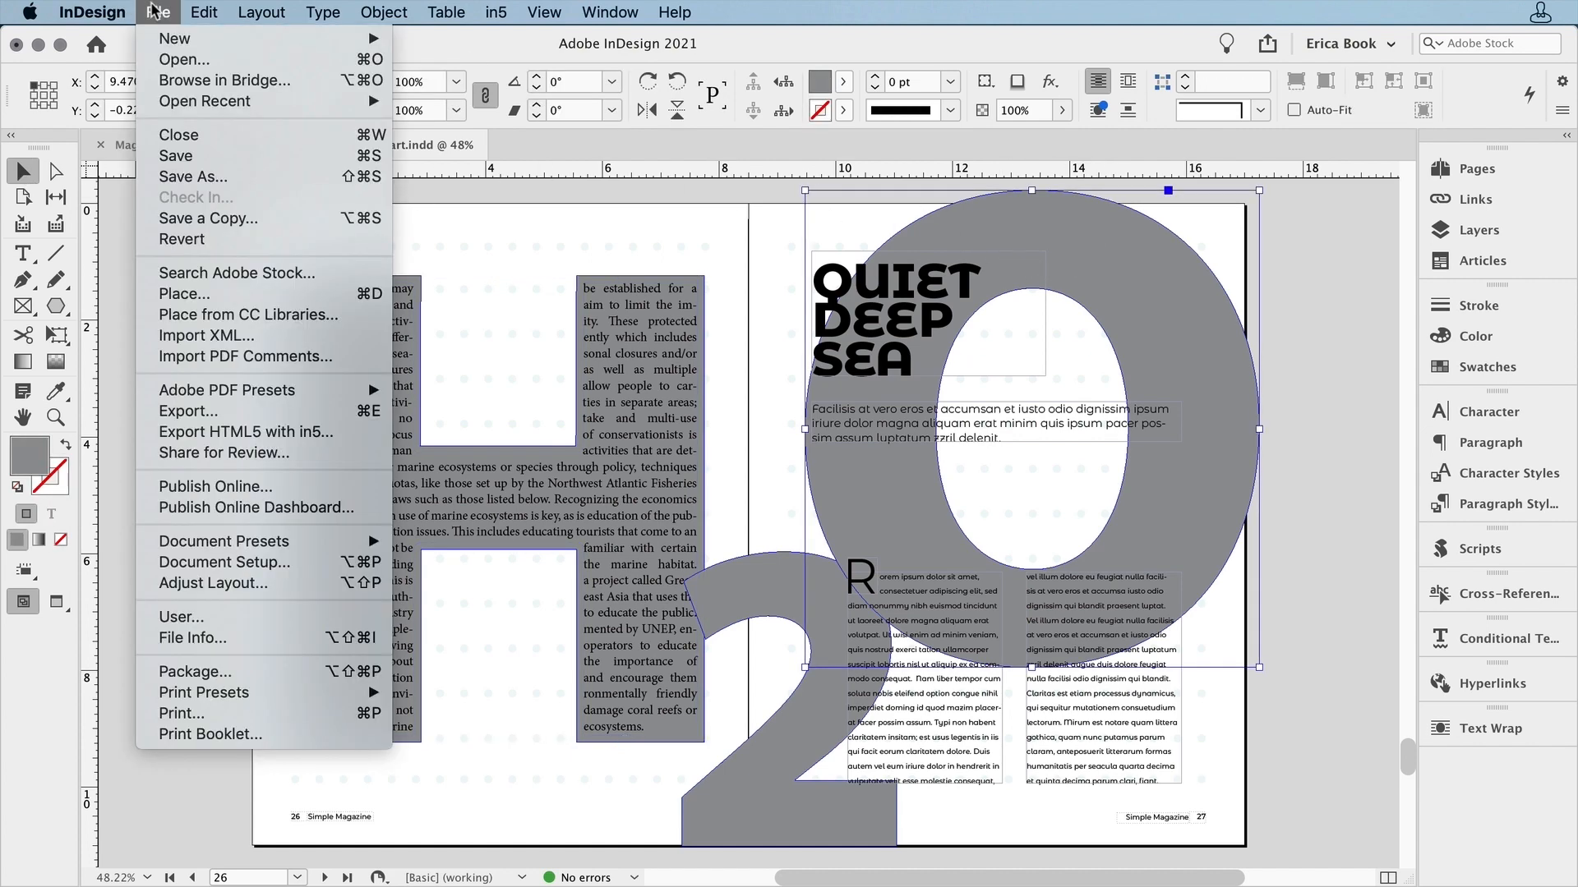
{"action": "left_click", "coordinate": [175, 293]}
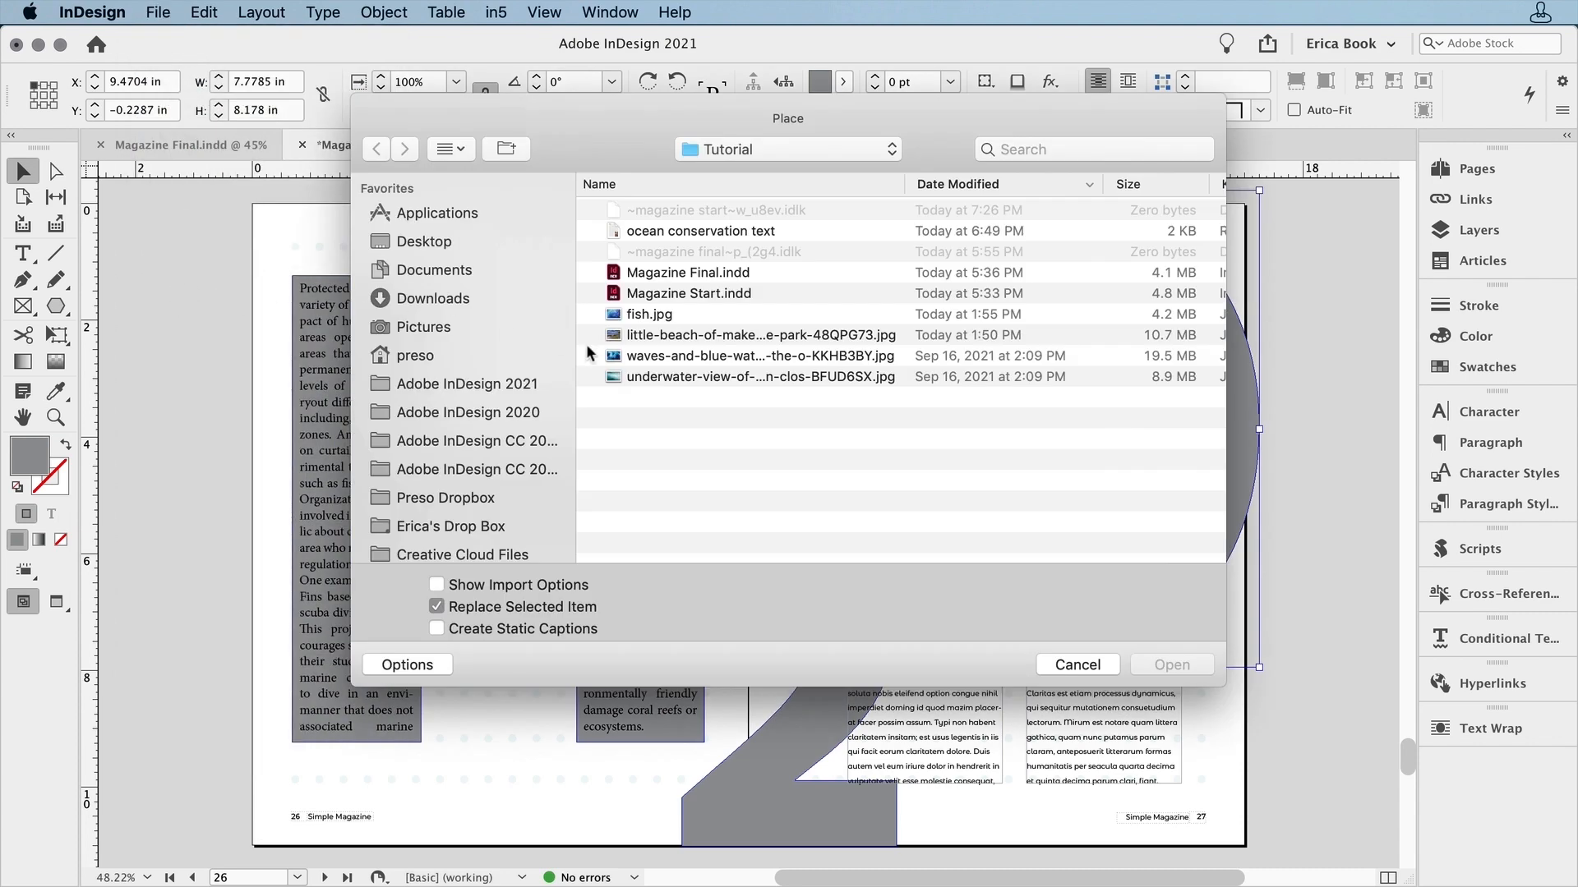
{"action": "left_click", "coordinate": [622, 378]}
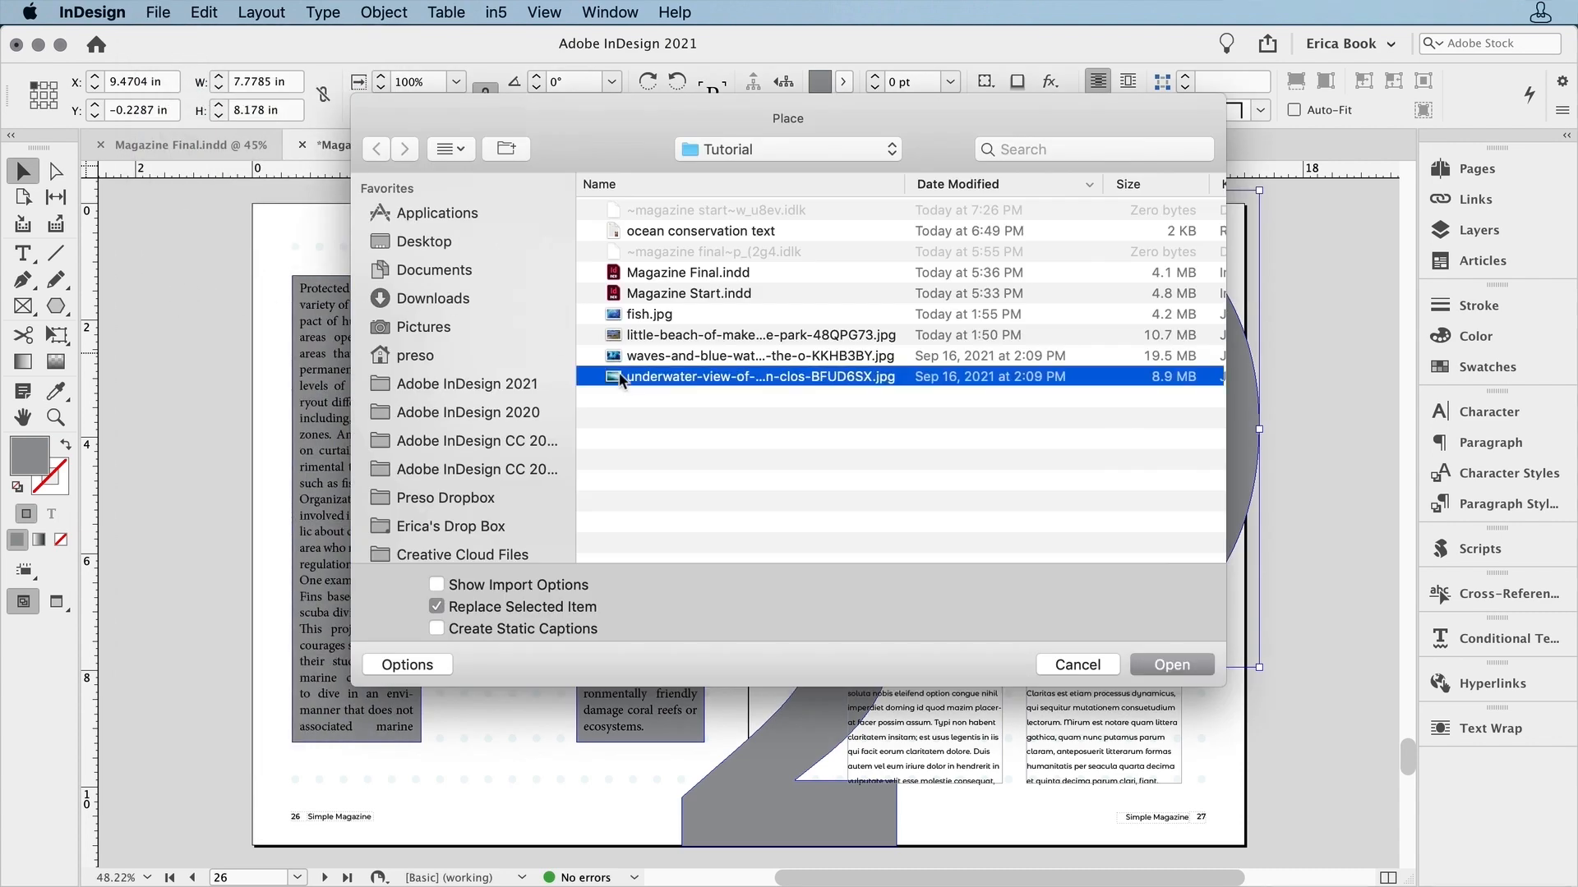
{"action": "key", "text": "Return"}
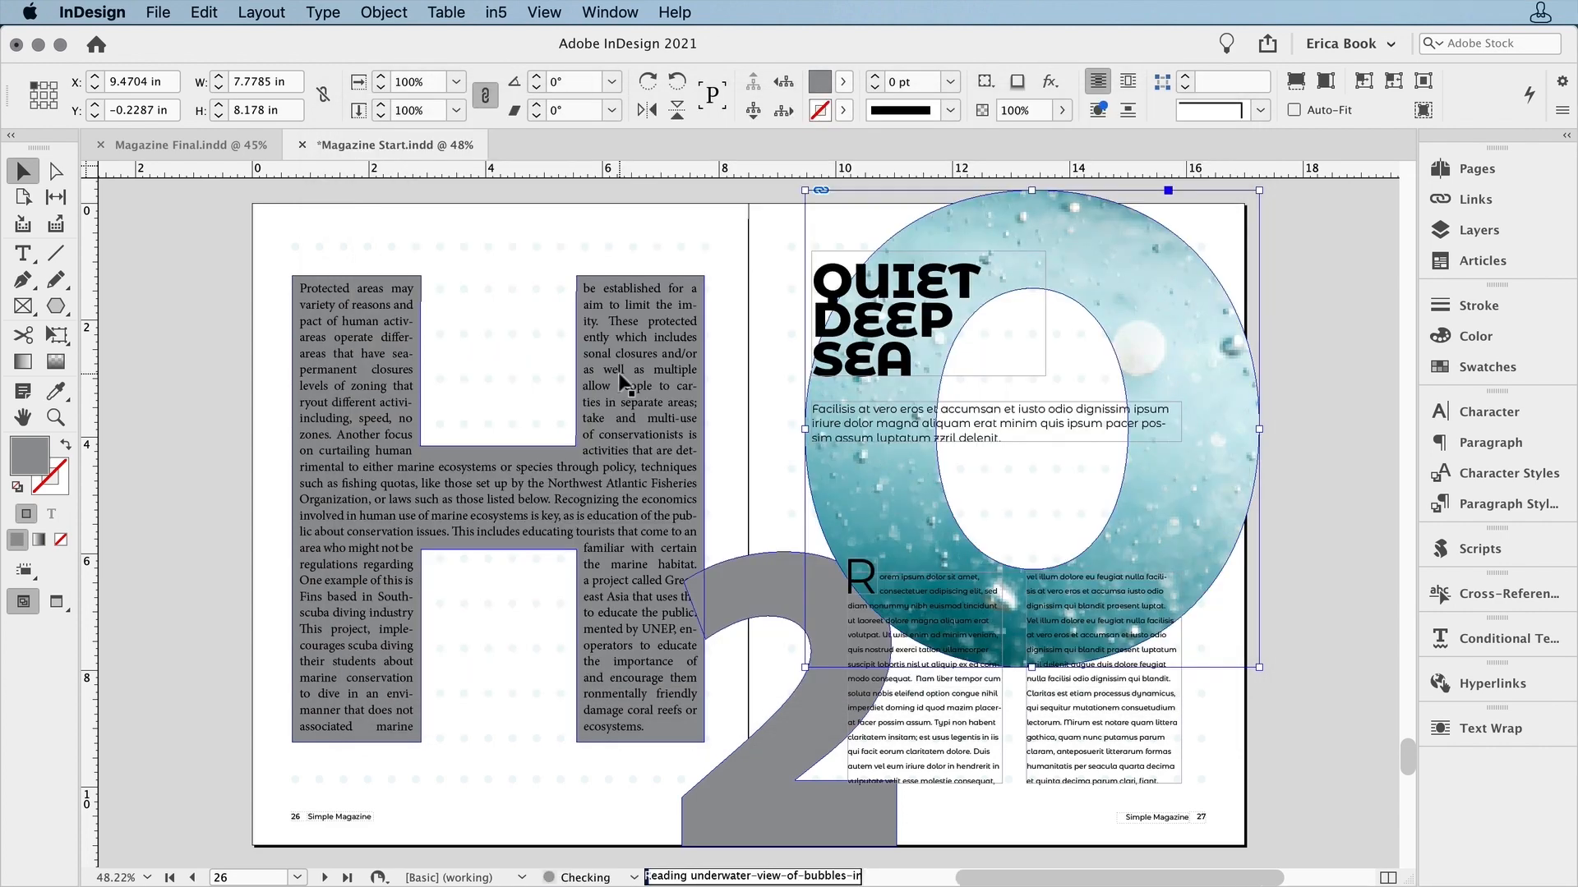
{"action": "left_click", "coordinate": [402, 11]}
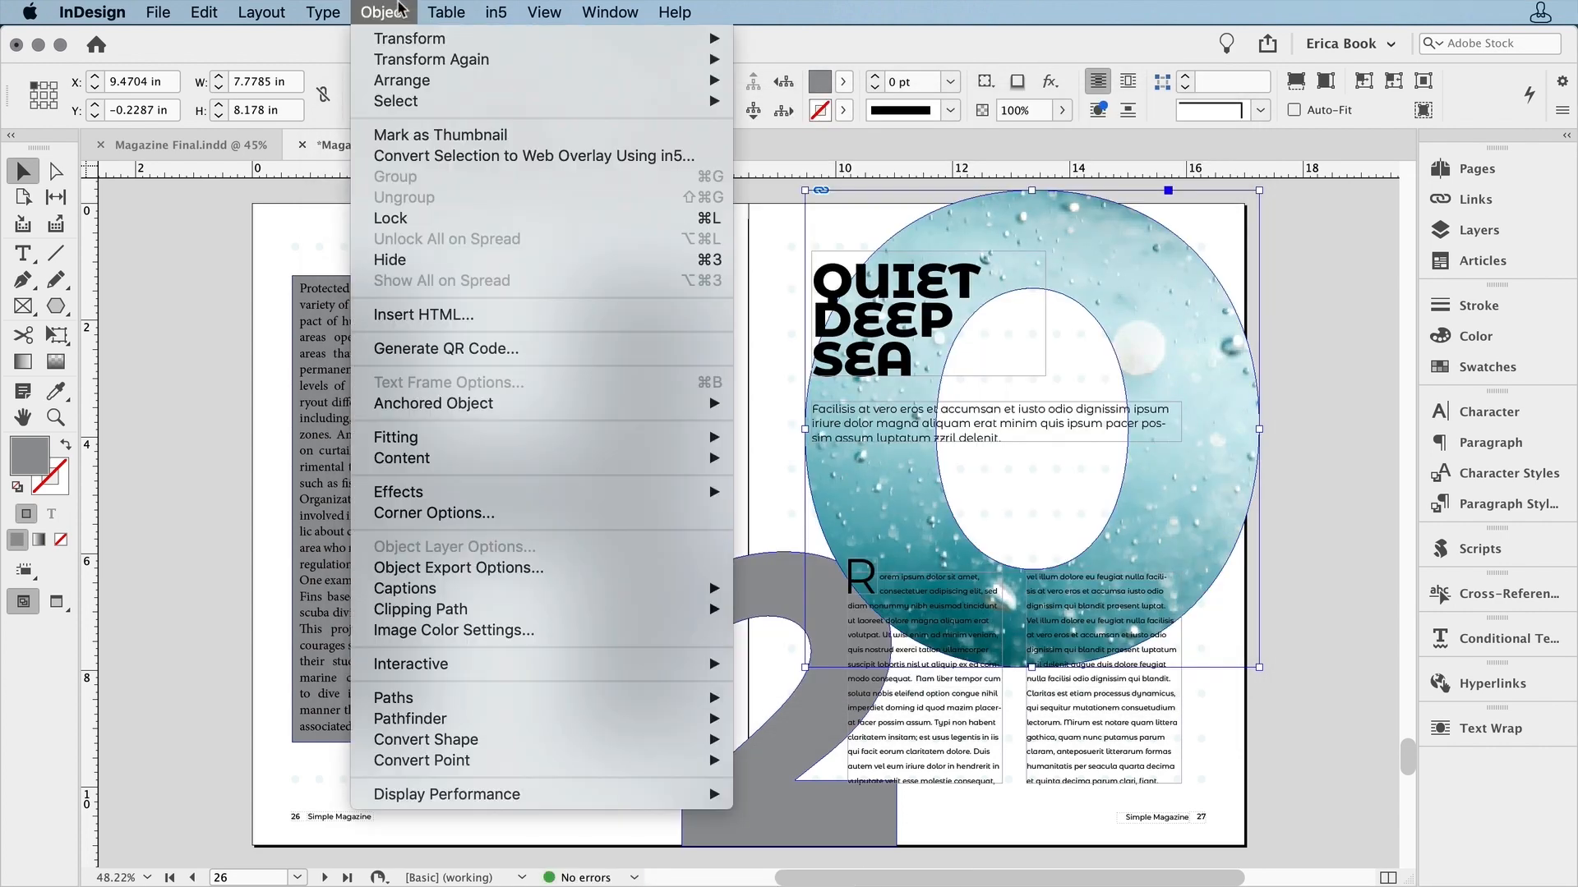
{"action": "mouse_move", "coordinate": [493, 437]}
{"action": "left_click", "coordinate": [821, 437]}
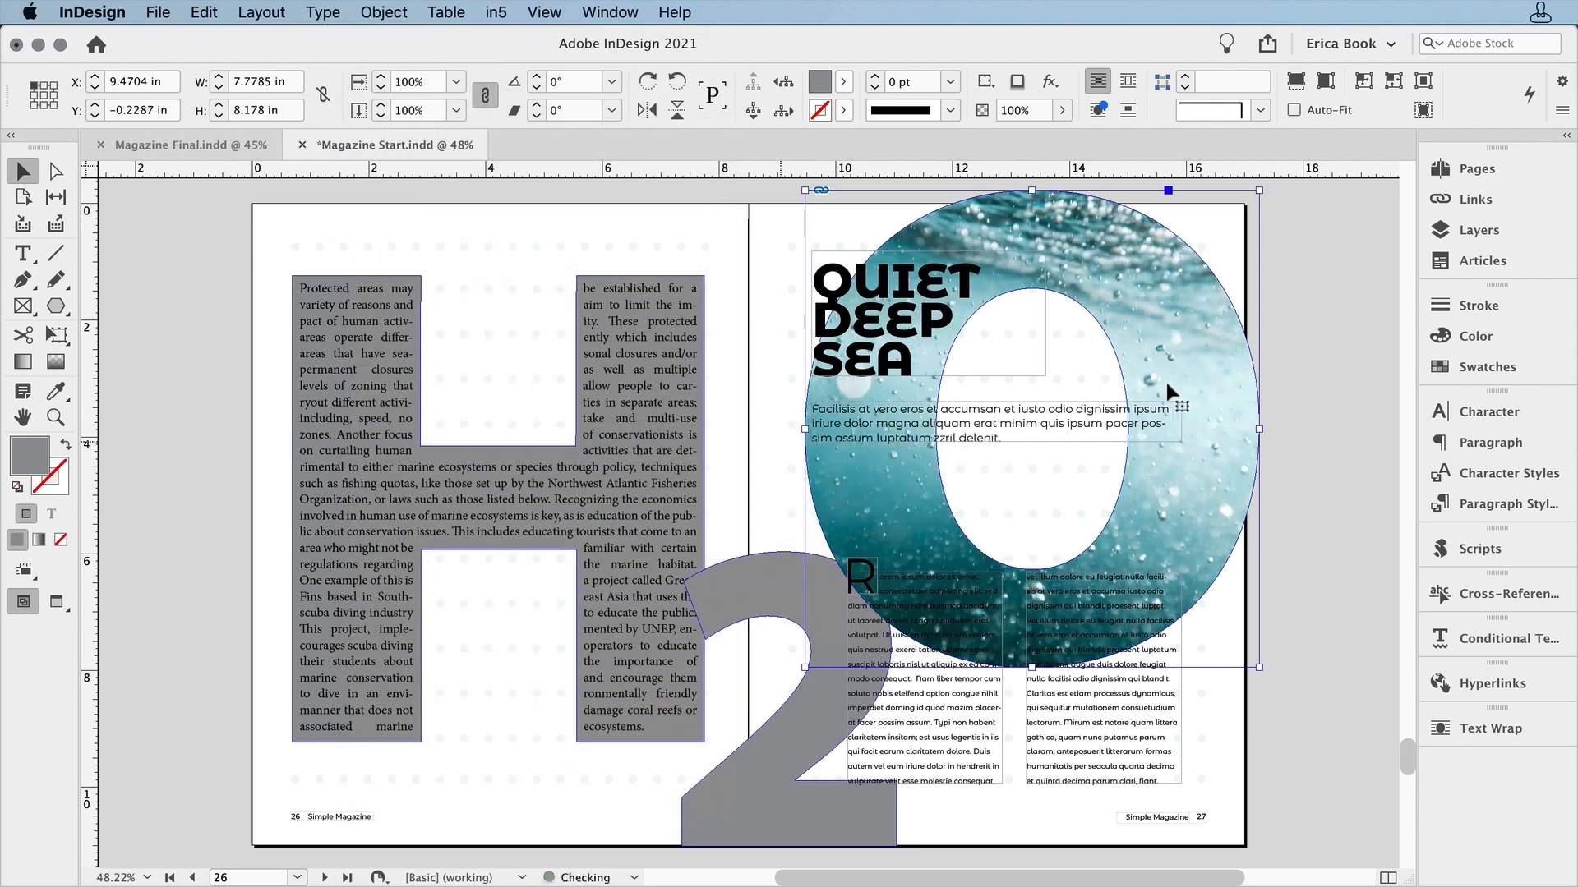
Shift the image left within the O, enlarge it to about 15 in wide and 10.1 in high, and deselect it
{"action": "left_click_drag", "start_coordinate": [1173, 365], "coordinate": [1049, 373]}
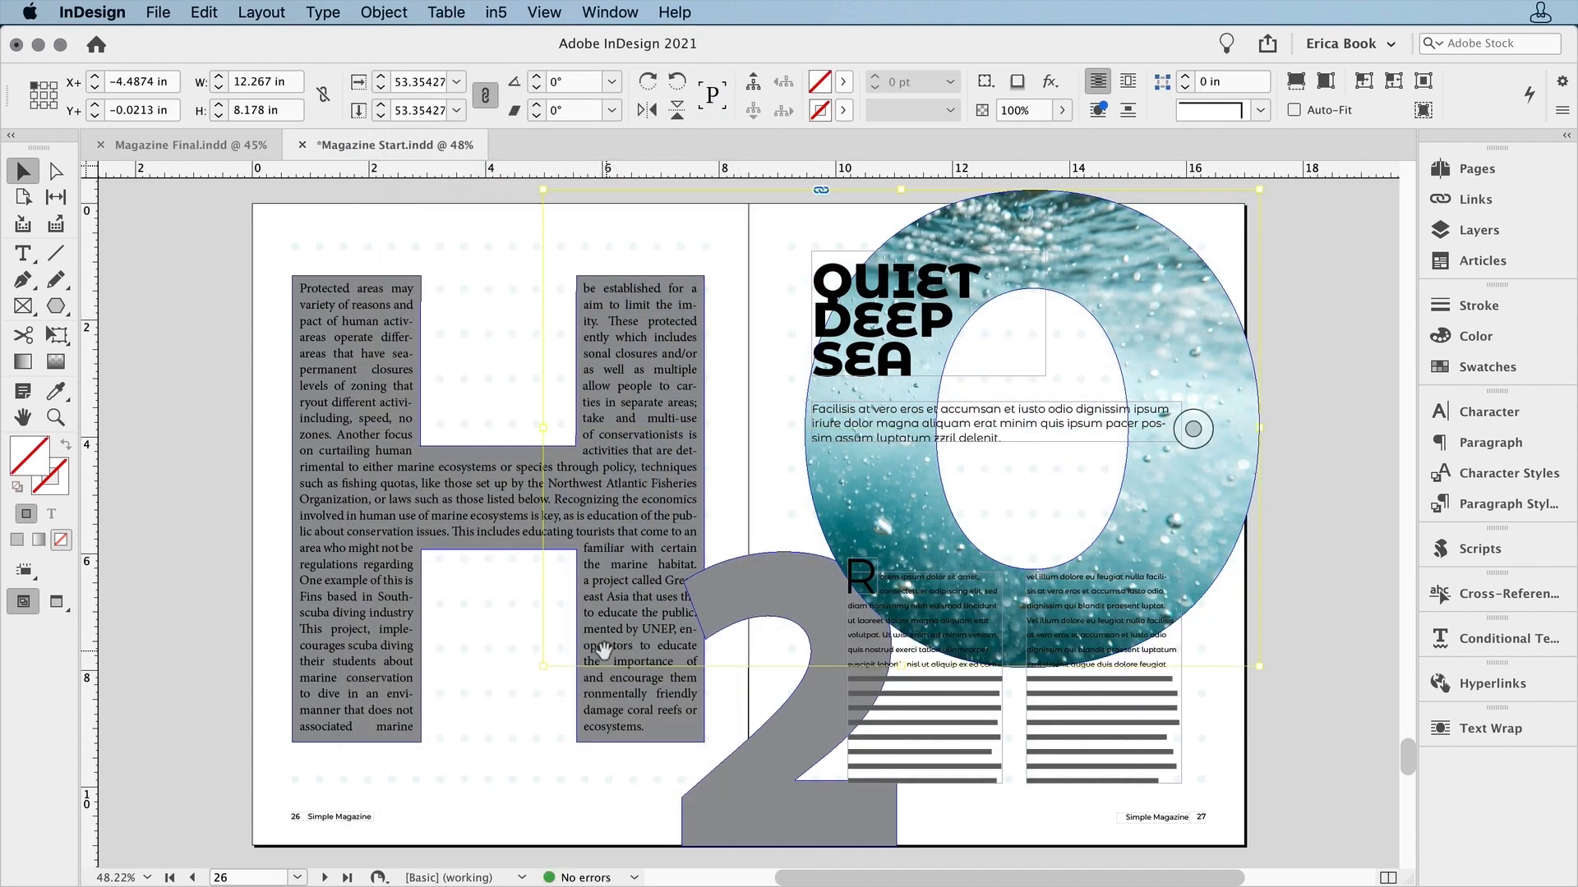
{"action": "left_click_drag", "start_coordinate": [544, 666], "coordinate": [383, 780]}
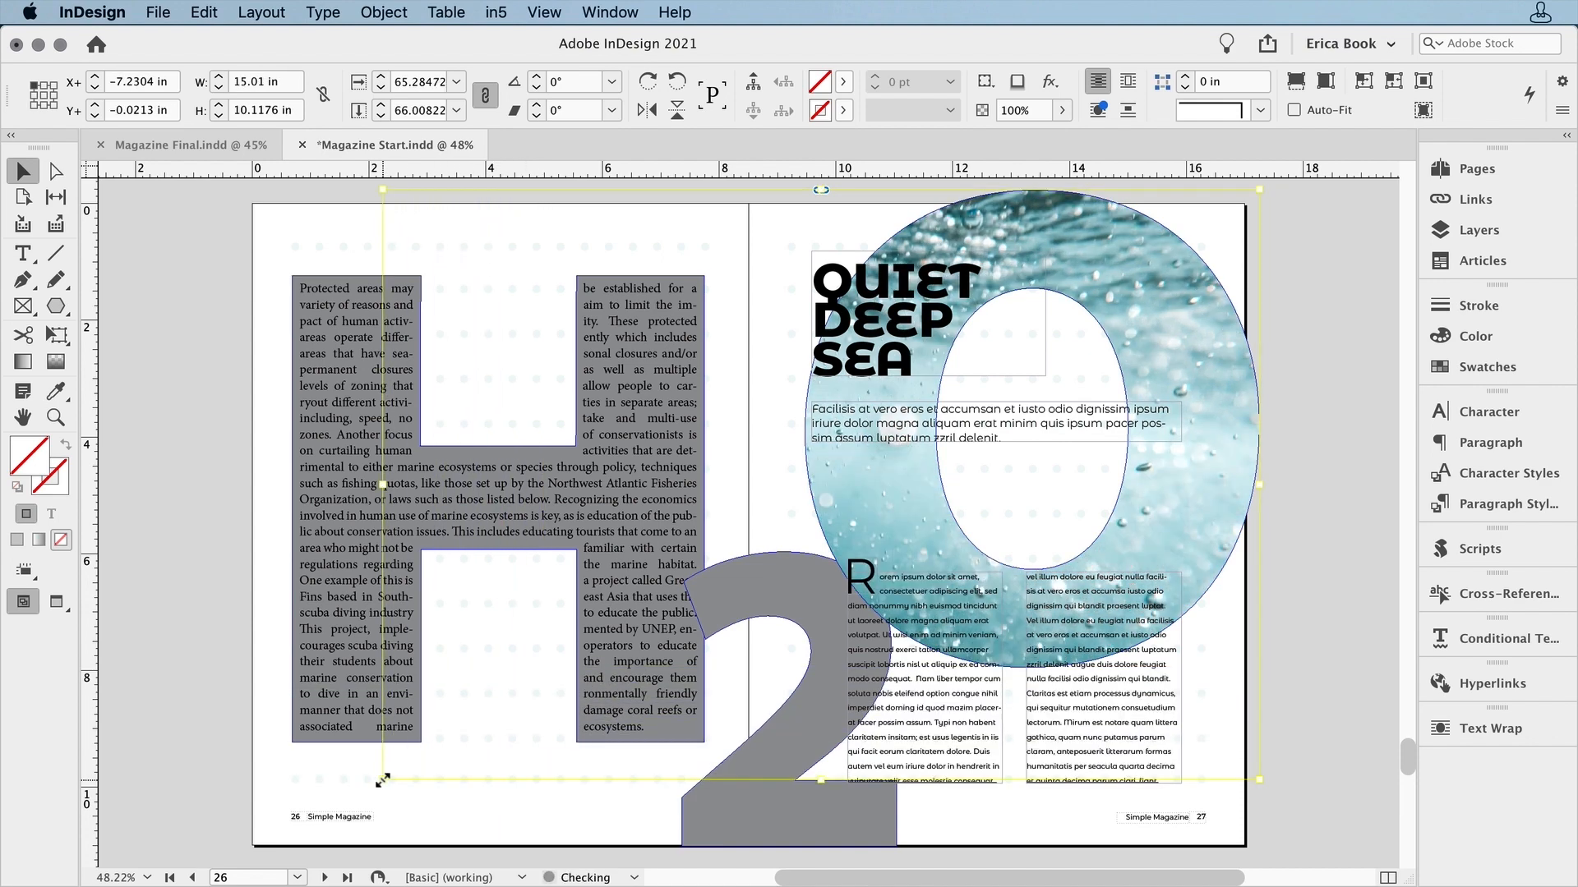
{"action": "left_click", "coordinate": [198, 741]}
Fill the 2 with a light blue sampled from the O's image (R=167 G=200 B=205) and add that color to the swatches
{"action": "left_click", "coordinate": [1507, 338]}
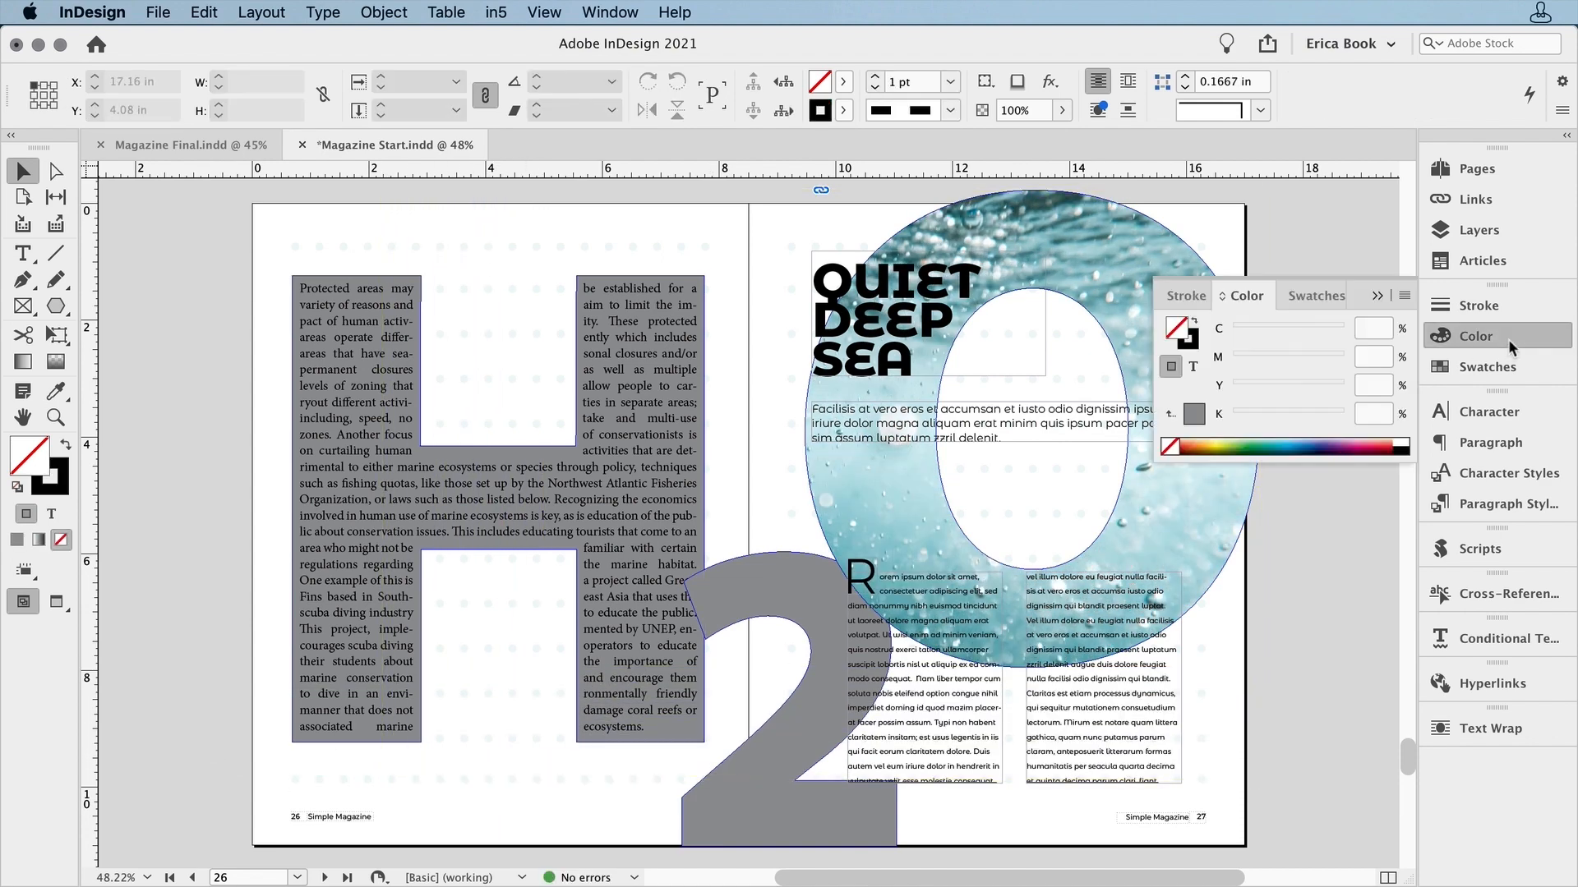
{"action": "left_click", "coordinate": [766, 800]}
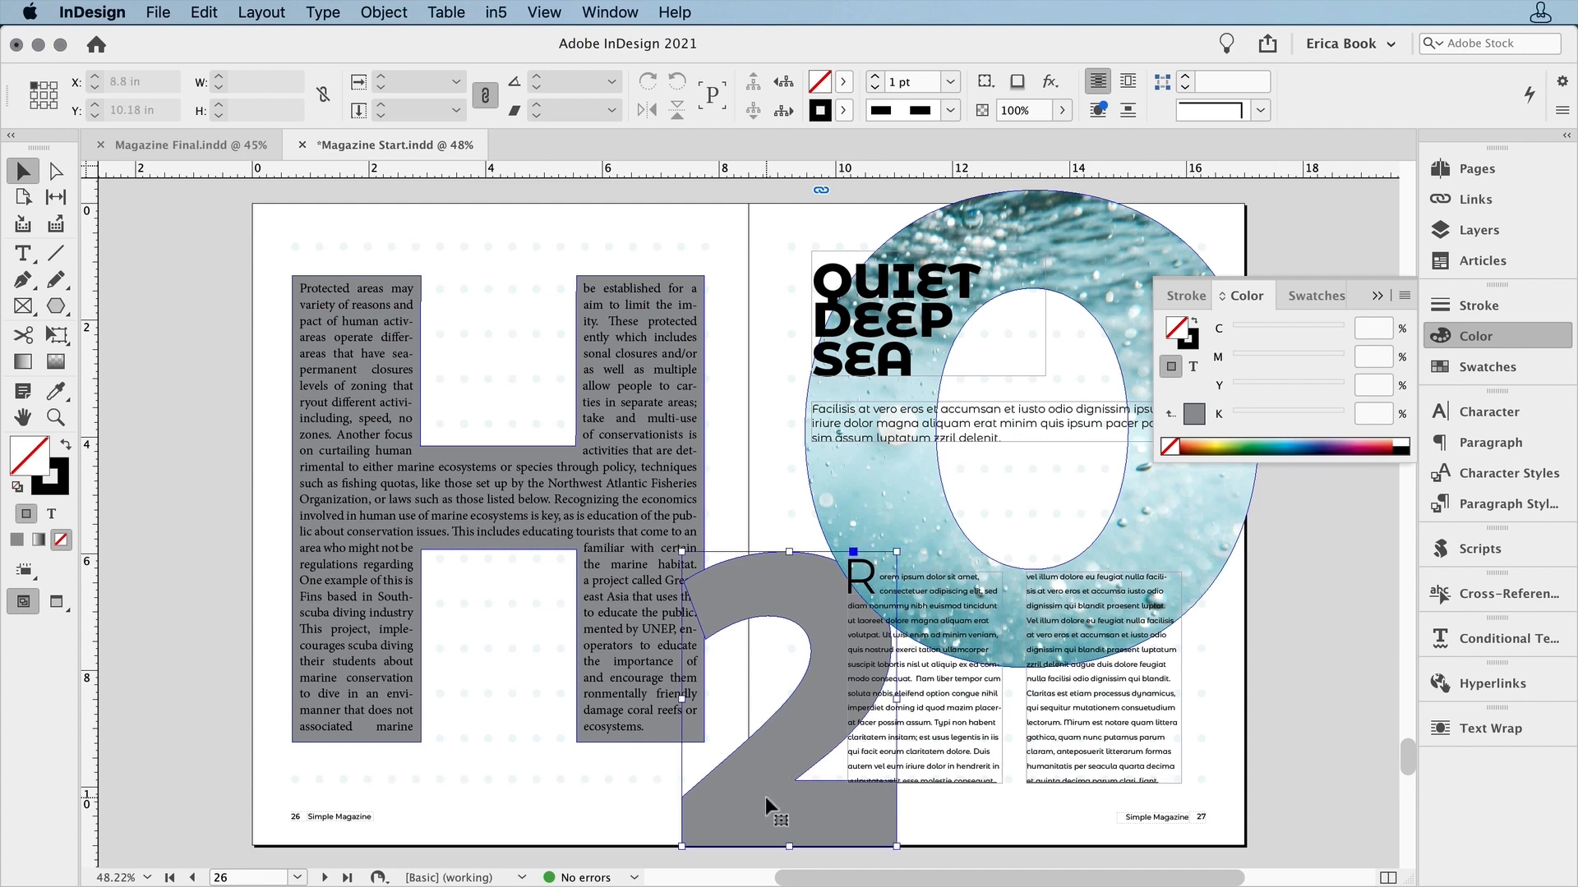
{"action": "left_click", "coordinate": [57, 397]}
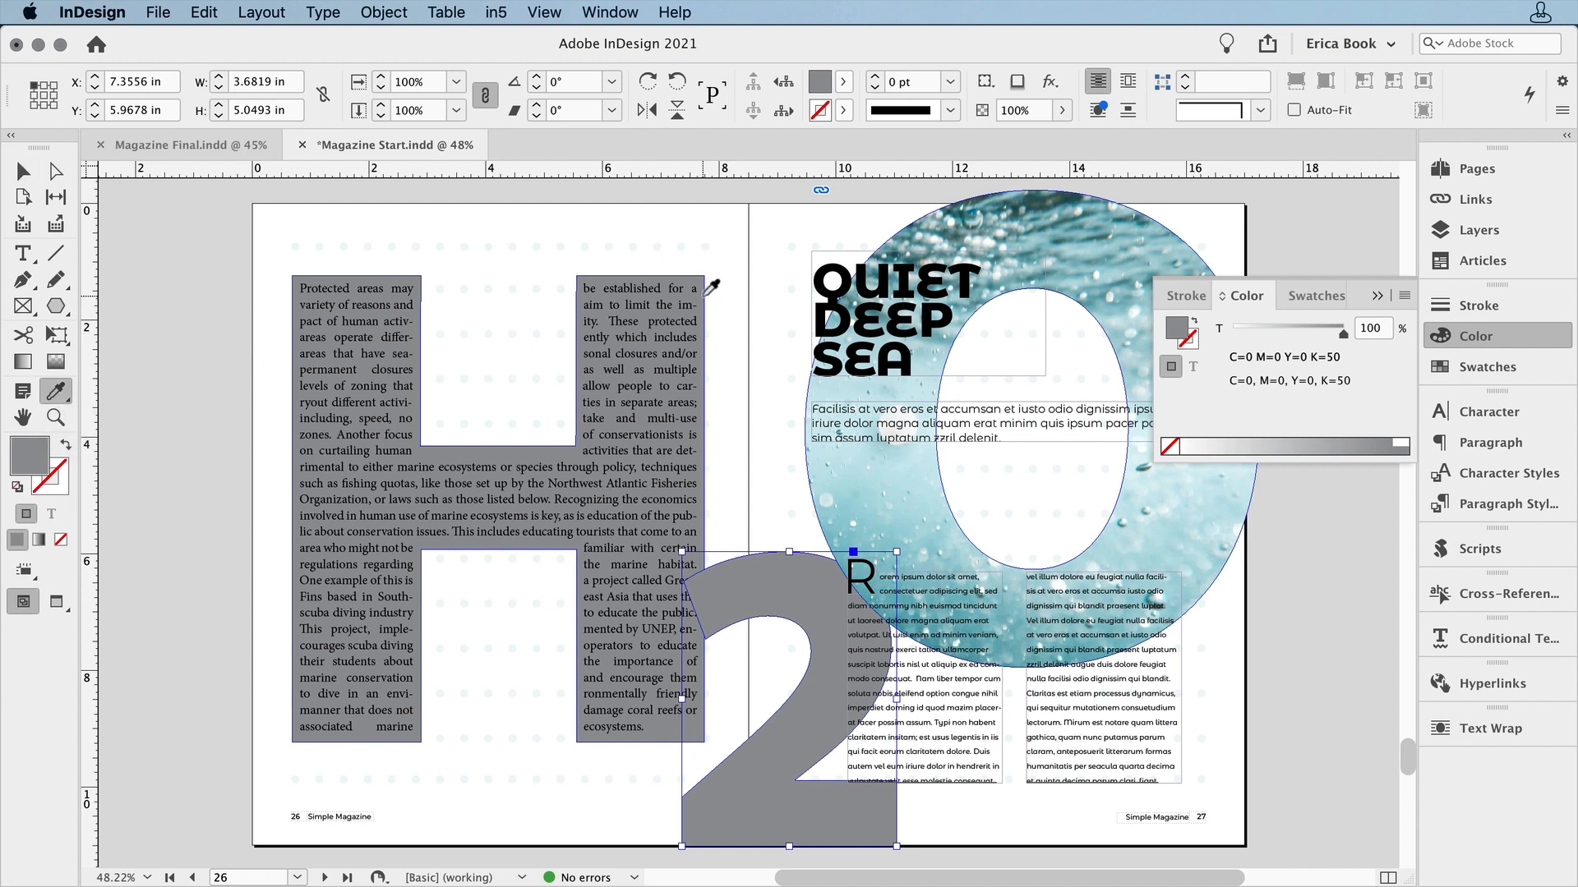
{"action": "left_click", "coordinate": [1070, 262]}
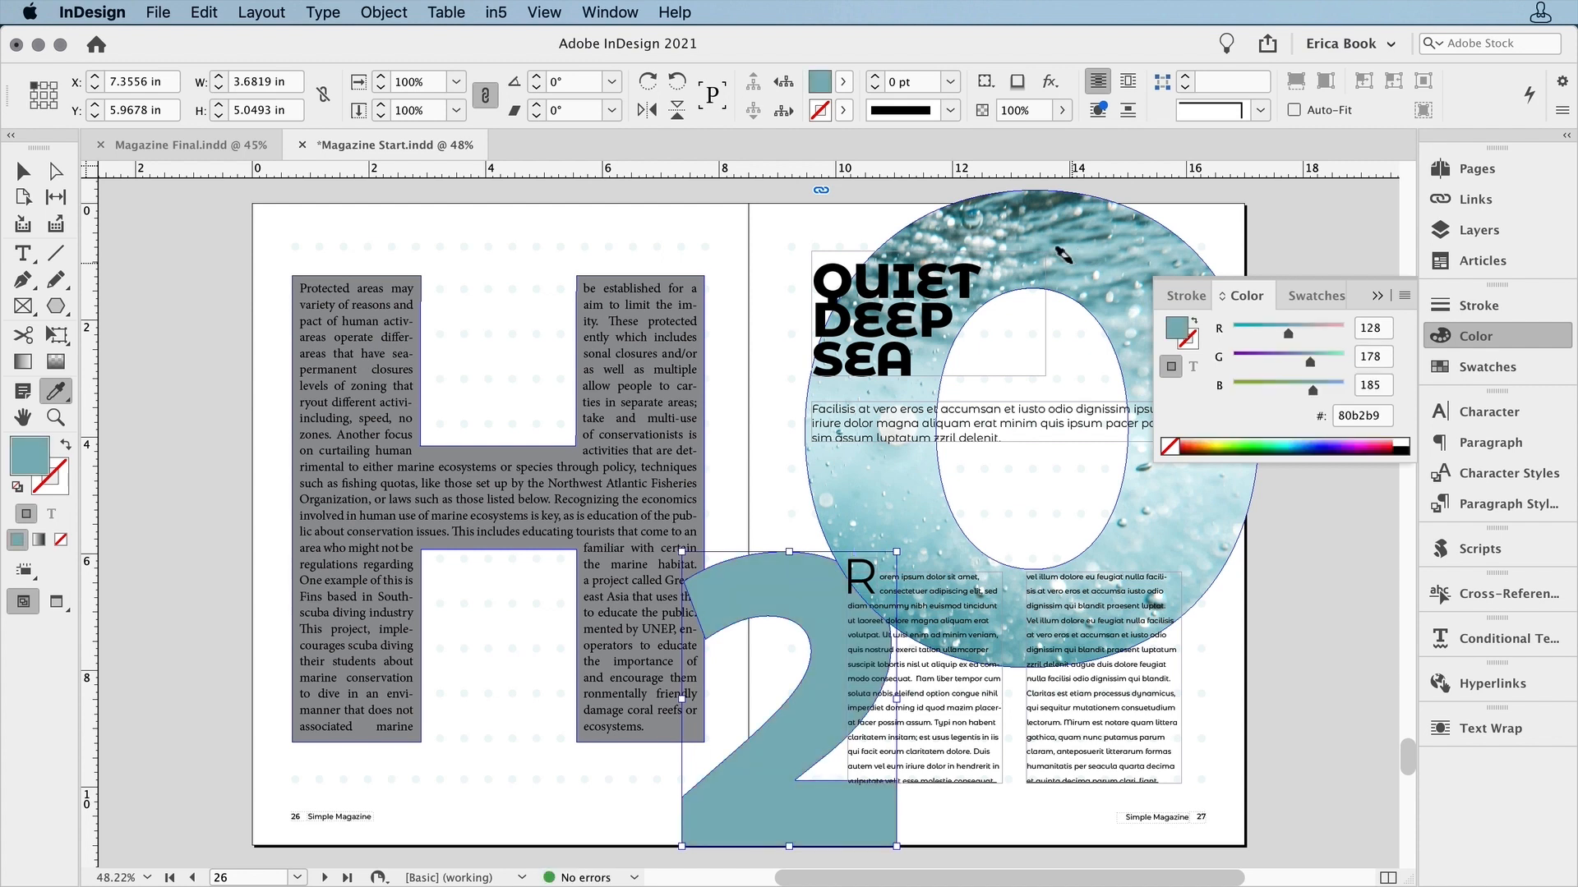
{"action": "left_click", "coordinate": [1127, 248]}
{"action": "left_click", "coordinate": [1109, 349]}
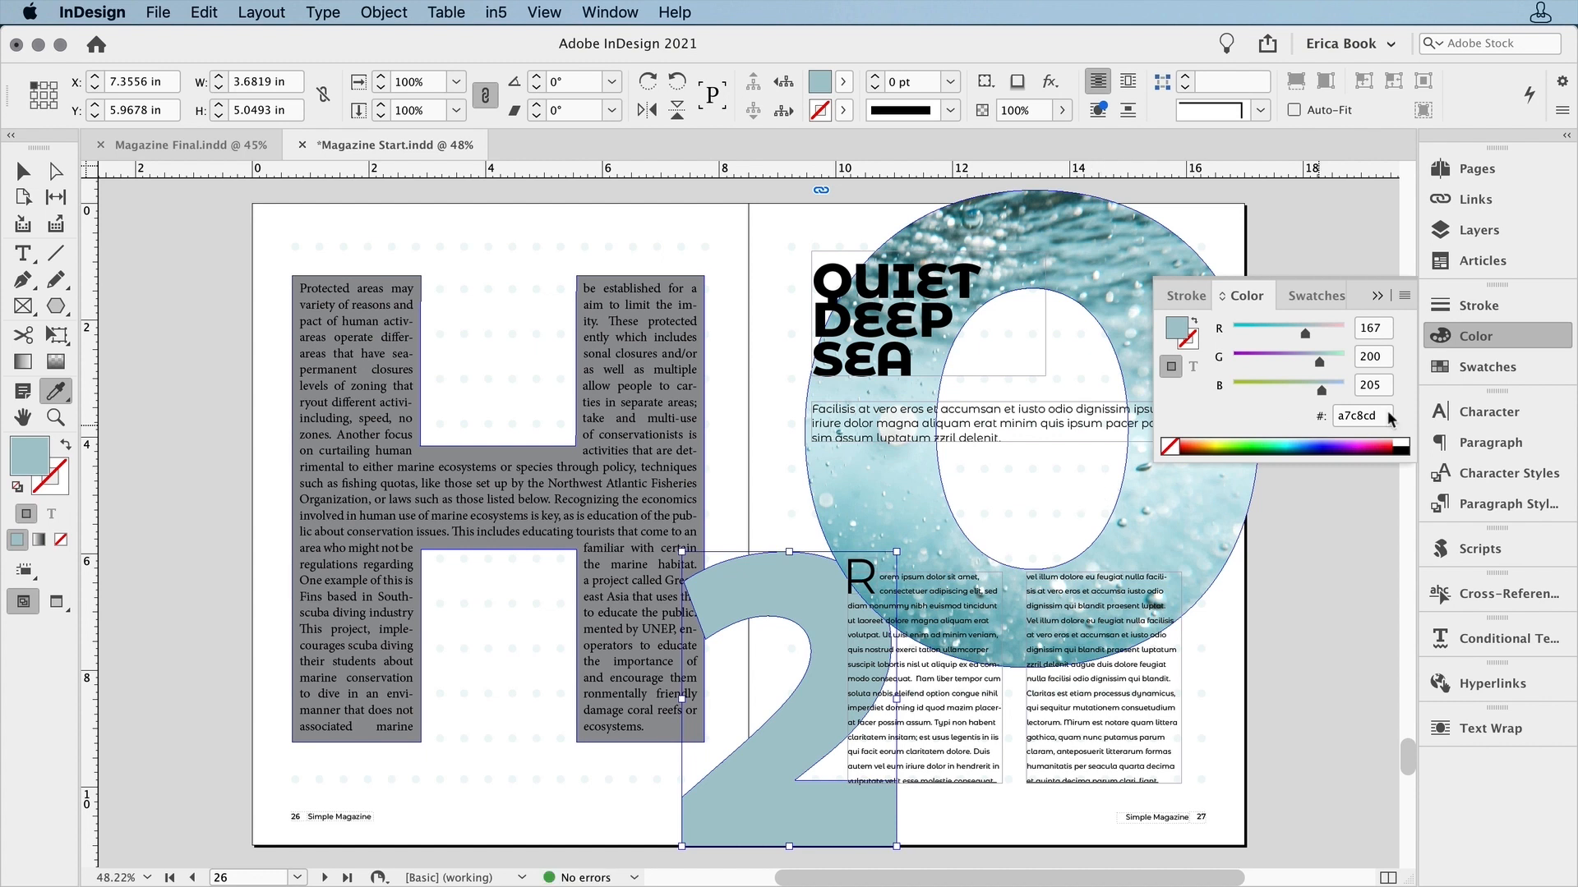
{"action": "left_click", "coordinate": [1403, 296]}
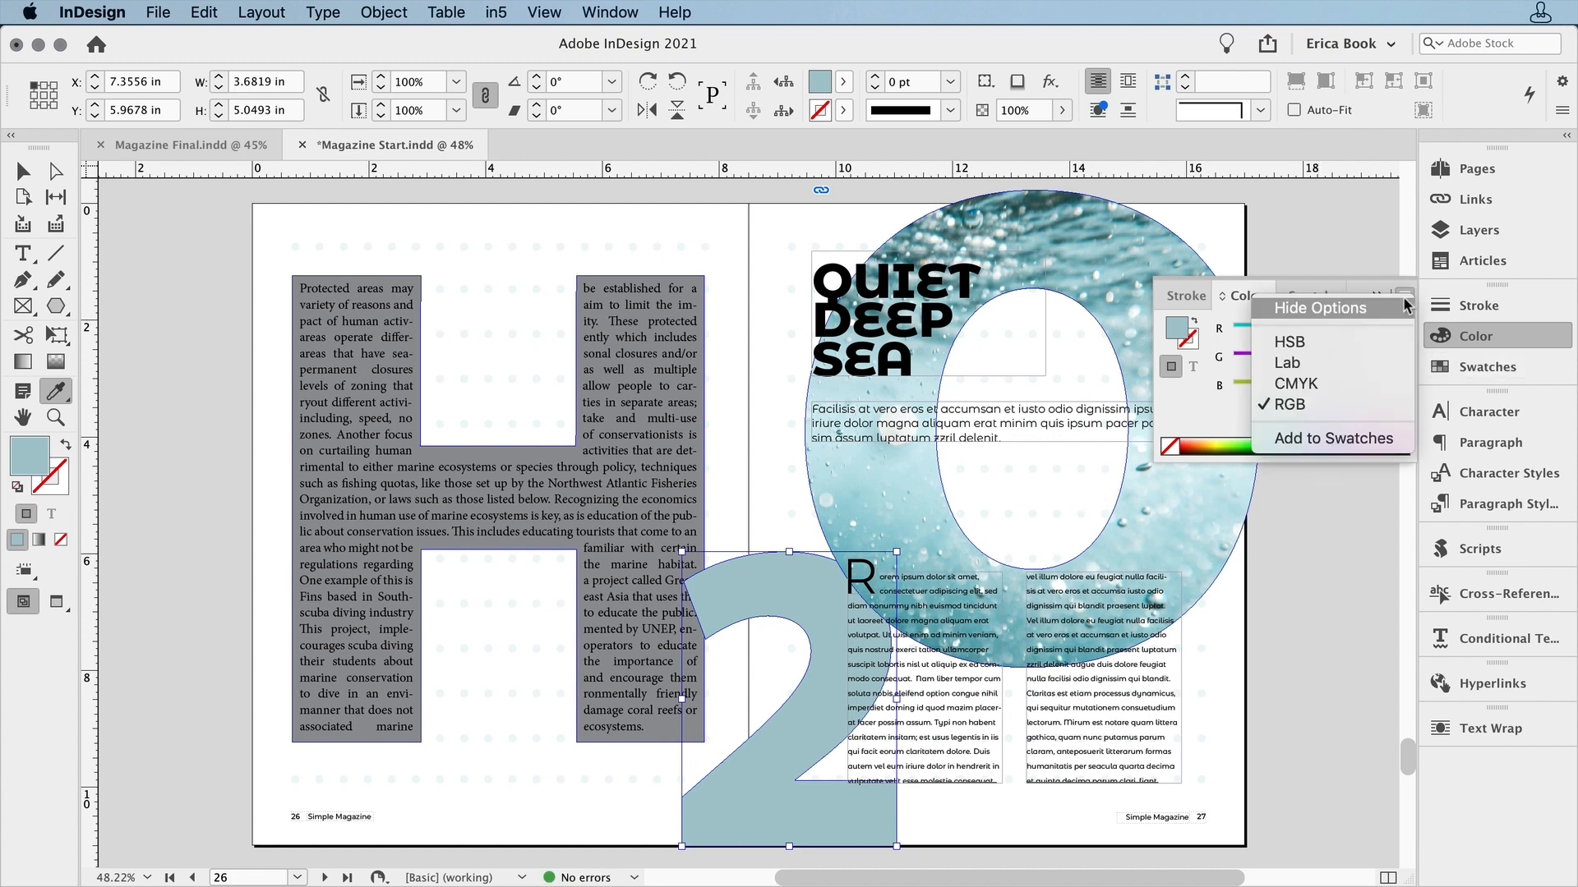
{"action": "left_click", "coordinate": [1372, 435]}
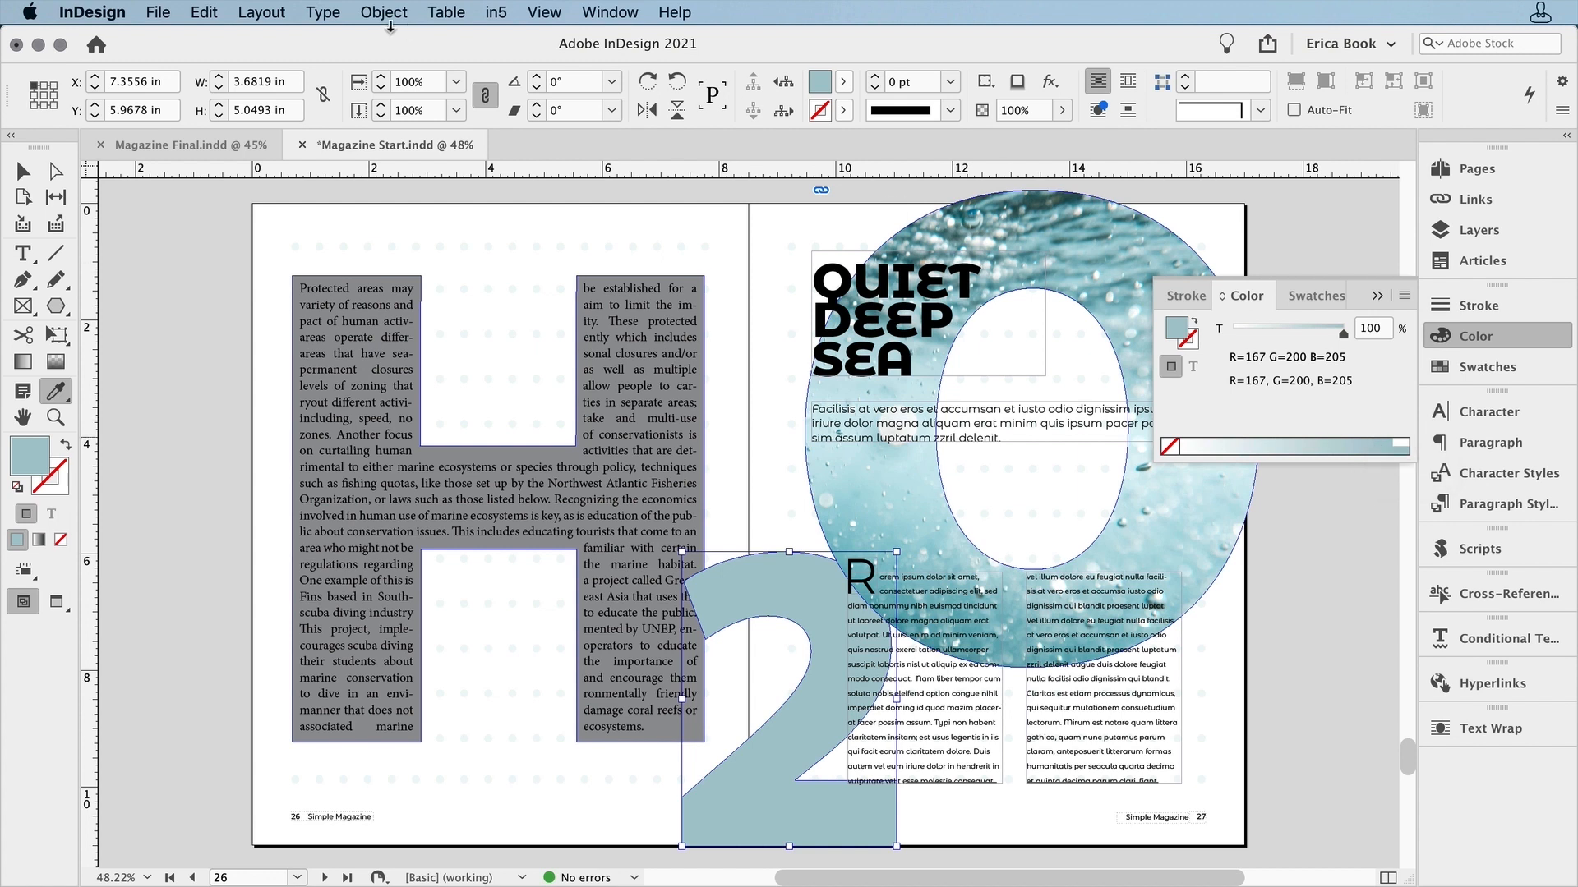
Fill the H shape with a dark teal sampled from the water image in the O (R=66 G=114 B=118)
{"action": "left_click", "coordinate": [18, 171]}
{"action": "left_click", "coordinate": [302, 396]}
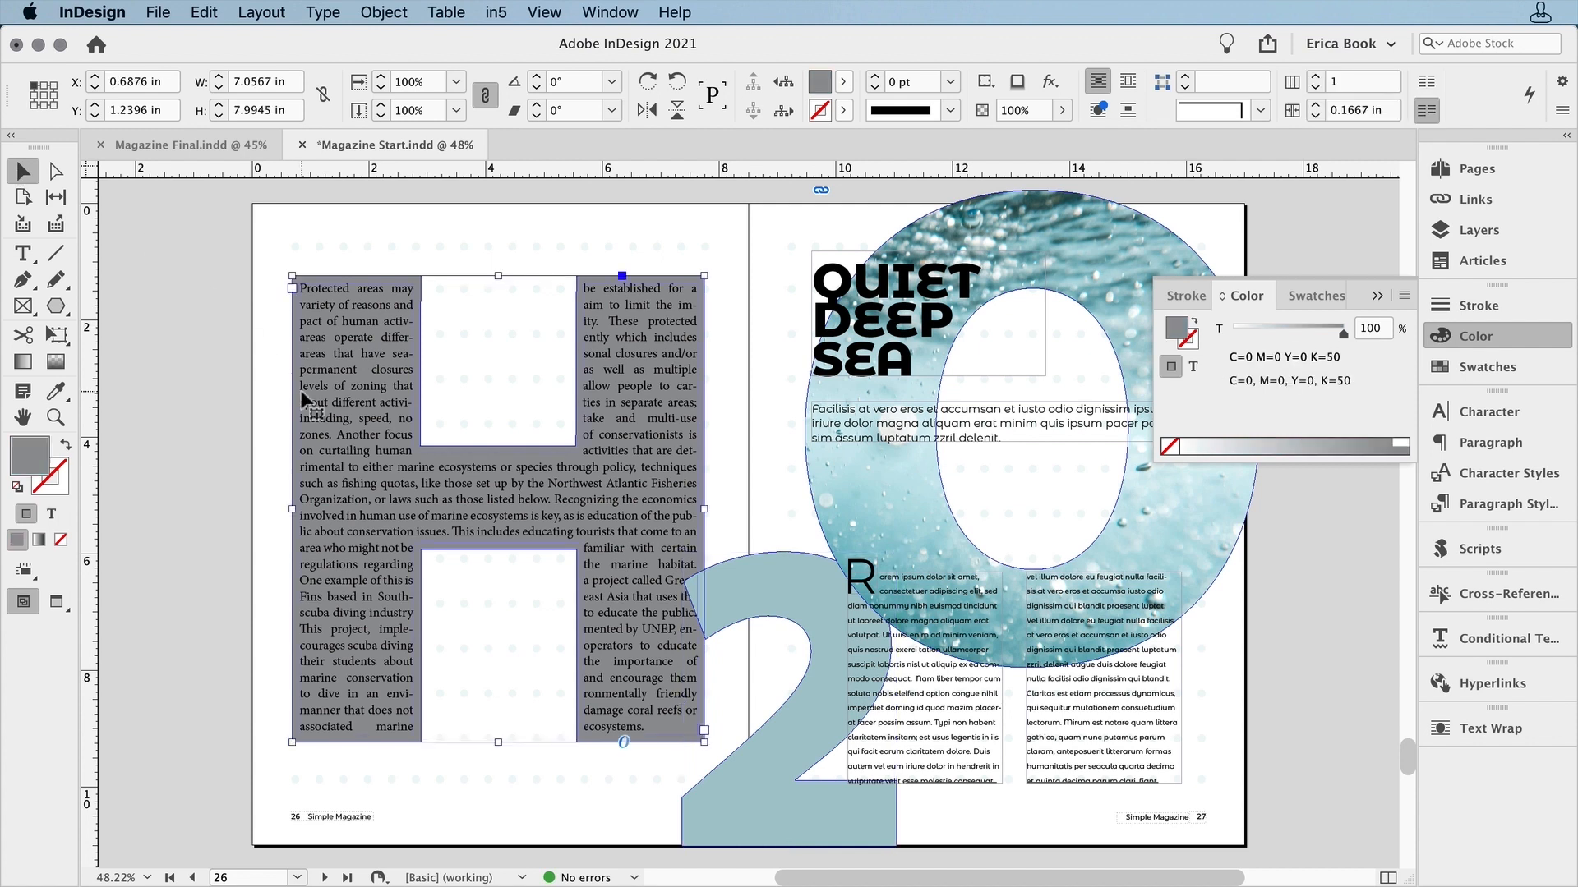
{"action": "left_click", "coordinate": [55, 392]}
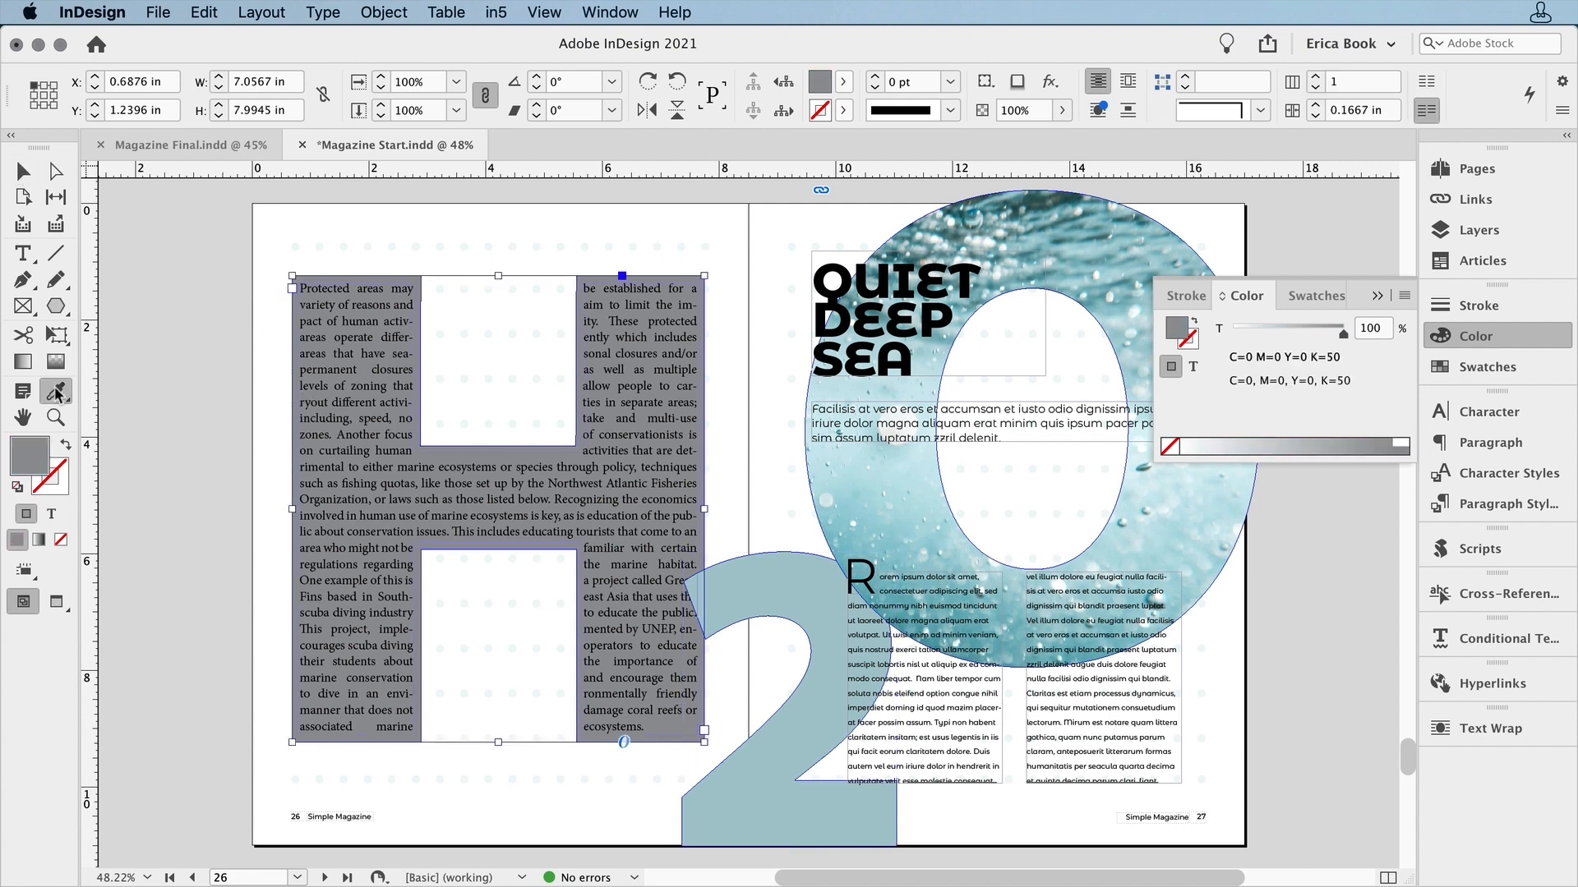
{"action": "left_click", "coordinate": [1058, 233]}
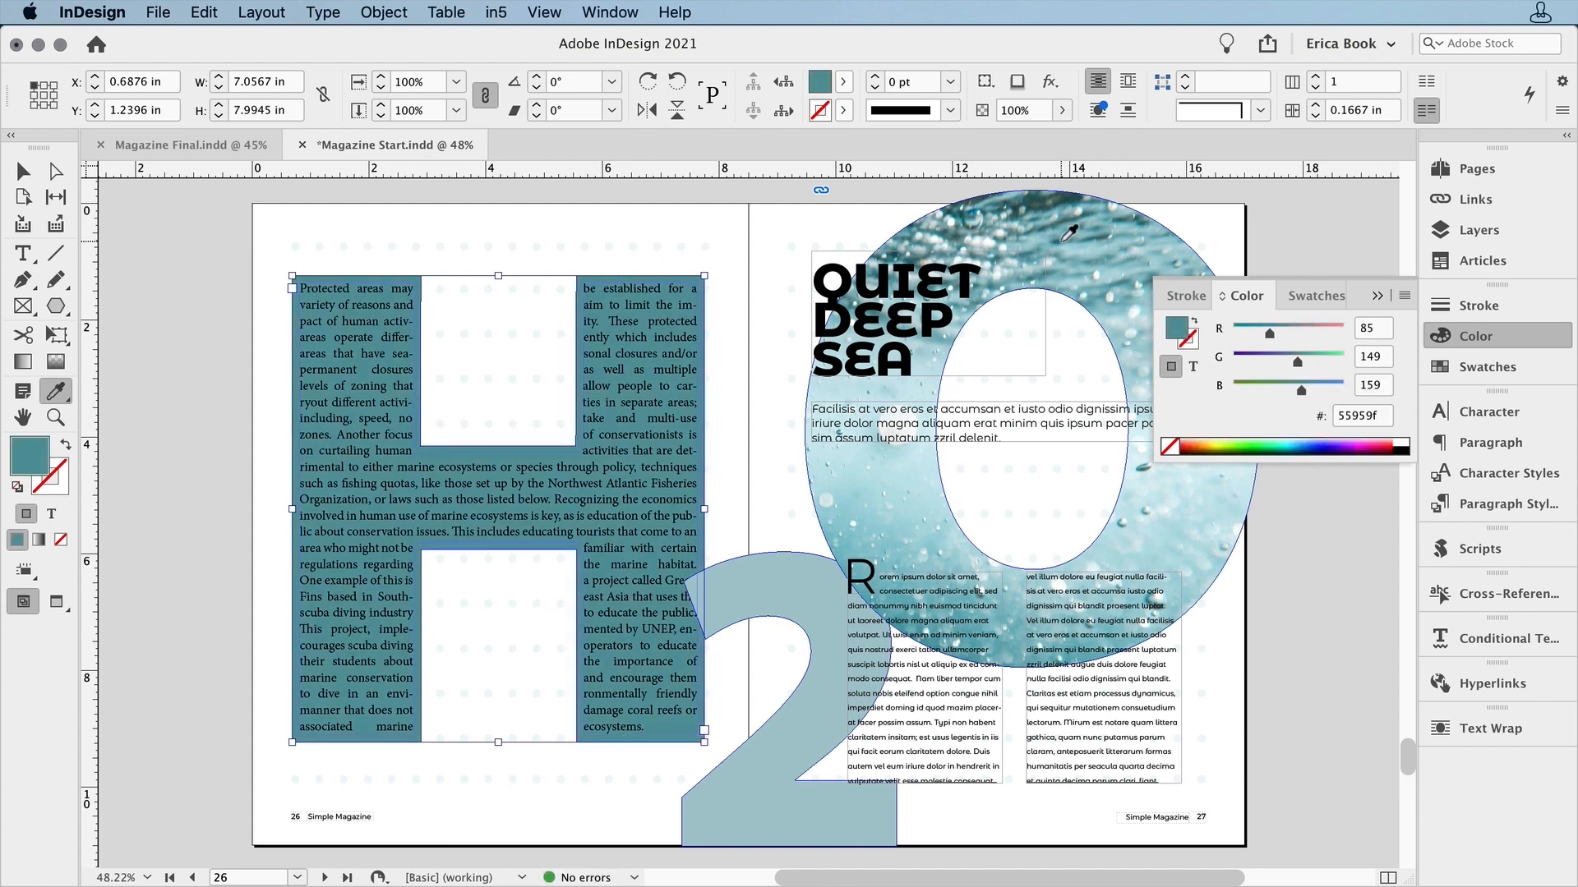
{"action": "left_click", "coordinate": [1065, 239]}
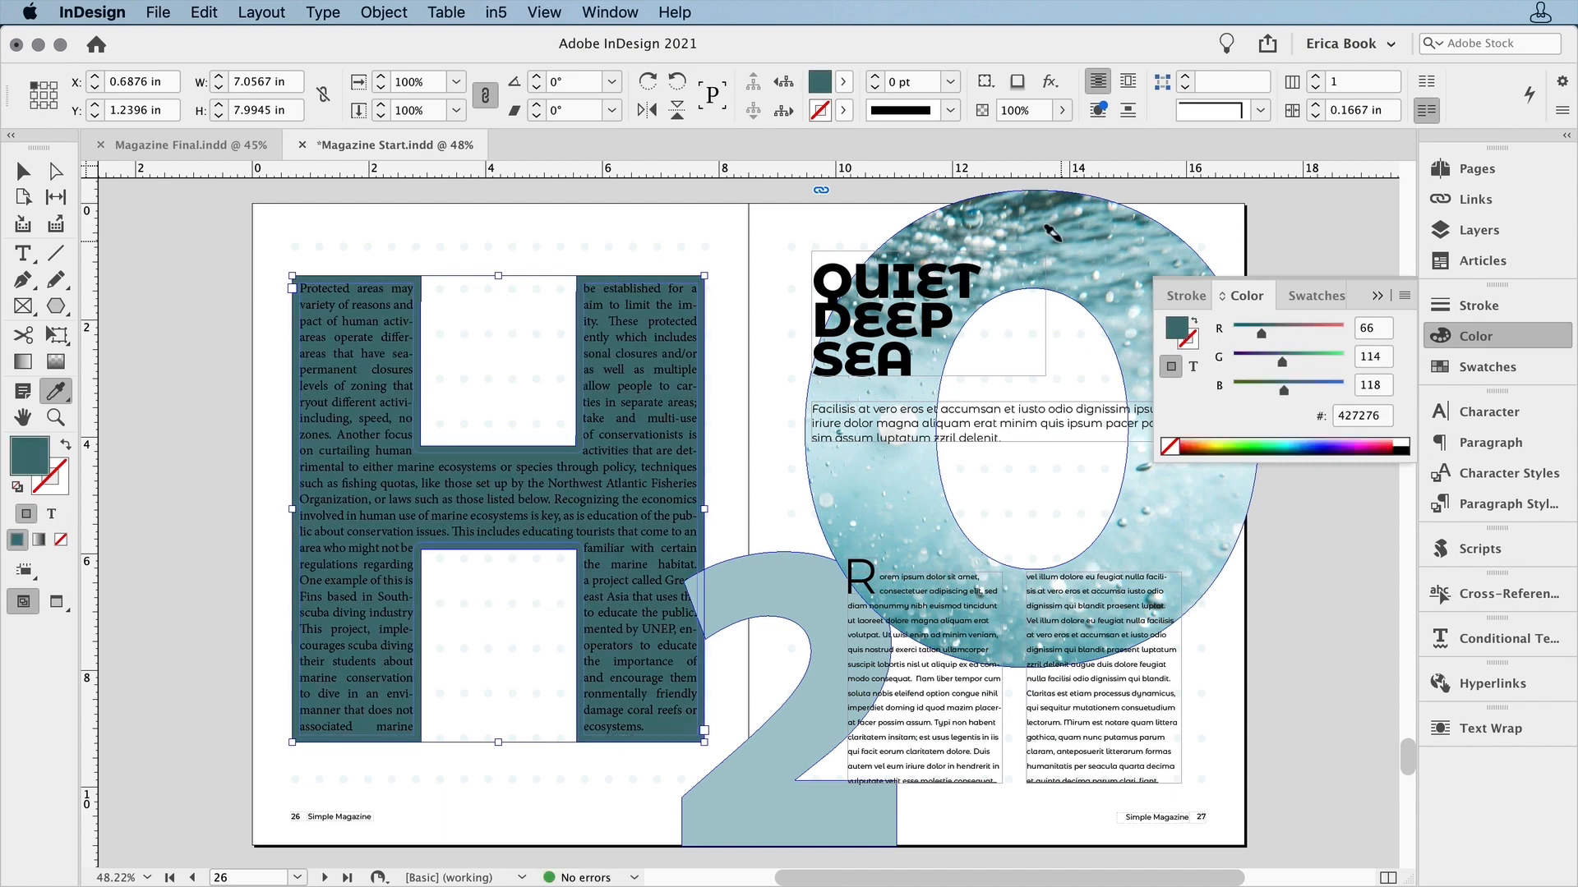
Color all the text inside the H with the Paper swatch and deselect the frame
{"action": "left_click", "coordinate": [22, 254]}
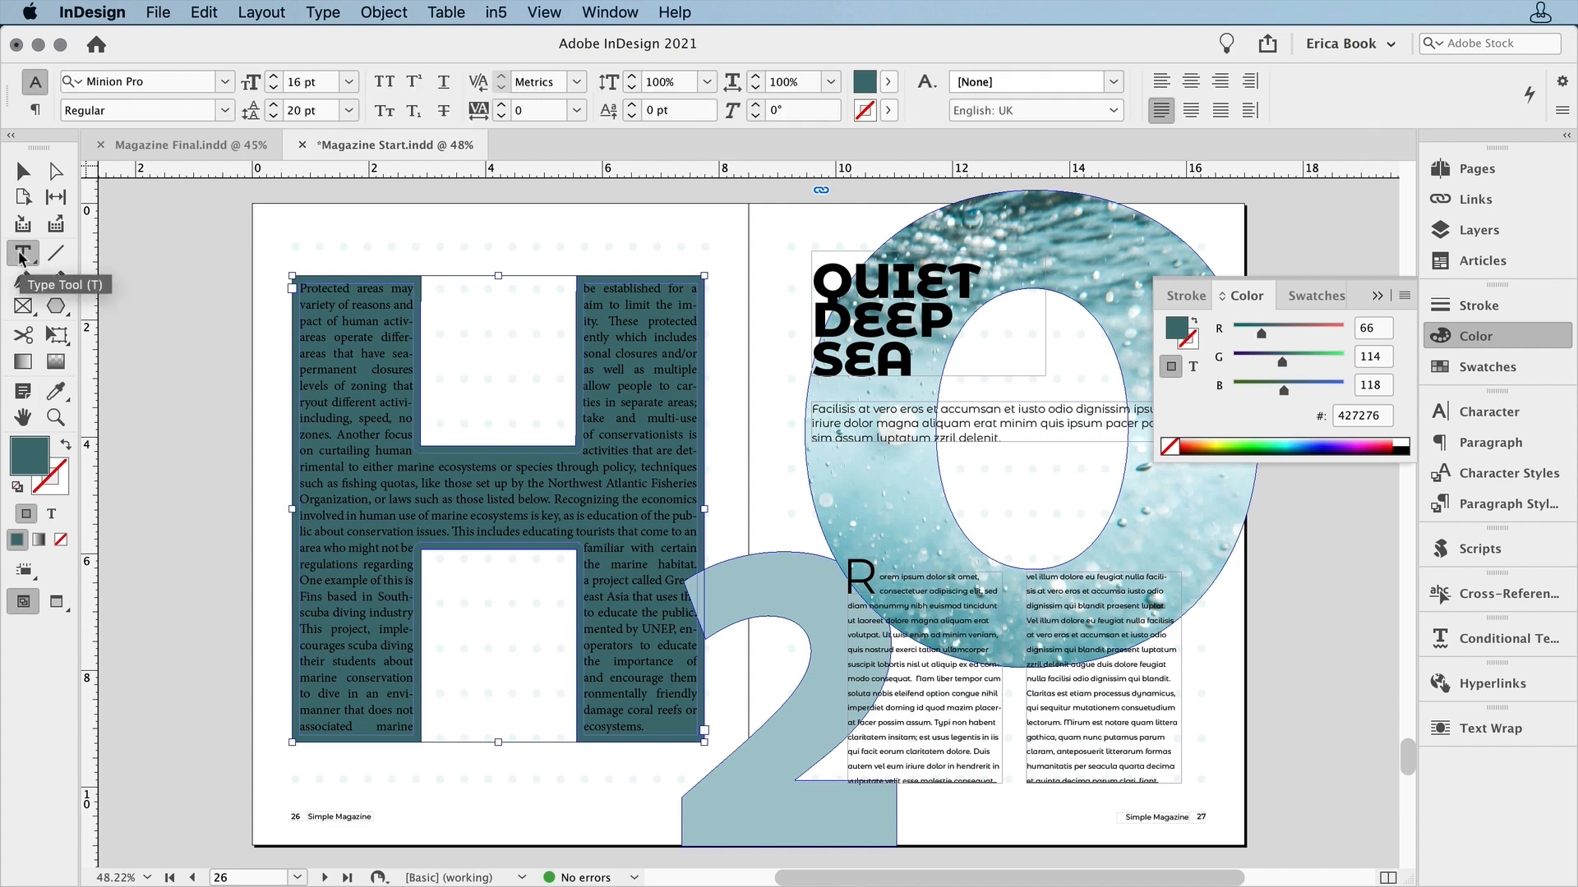
{"action": "left_click", "coordinate": [372, 390]}
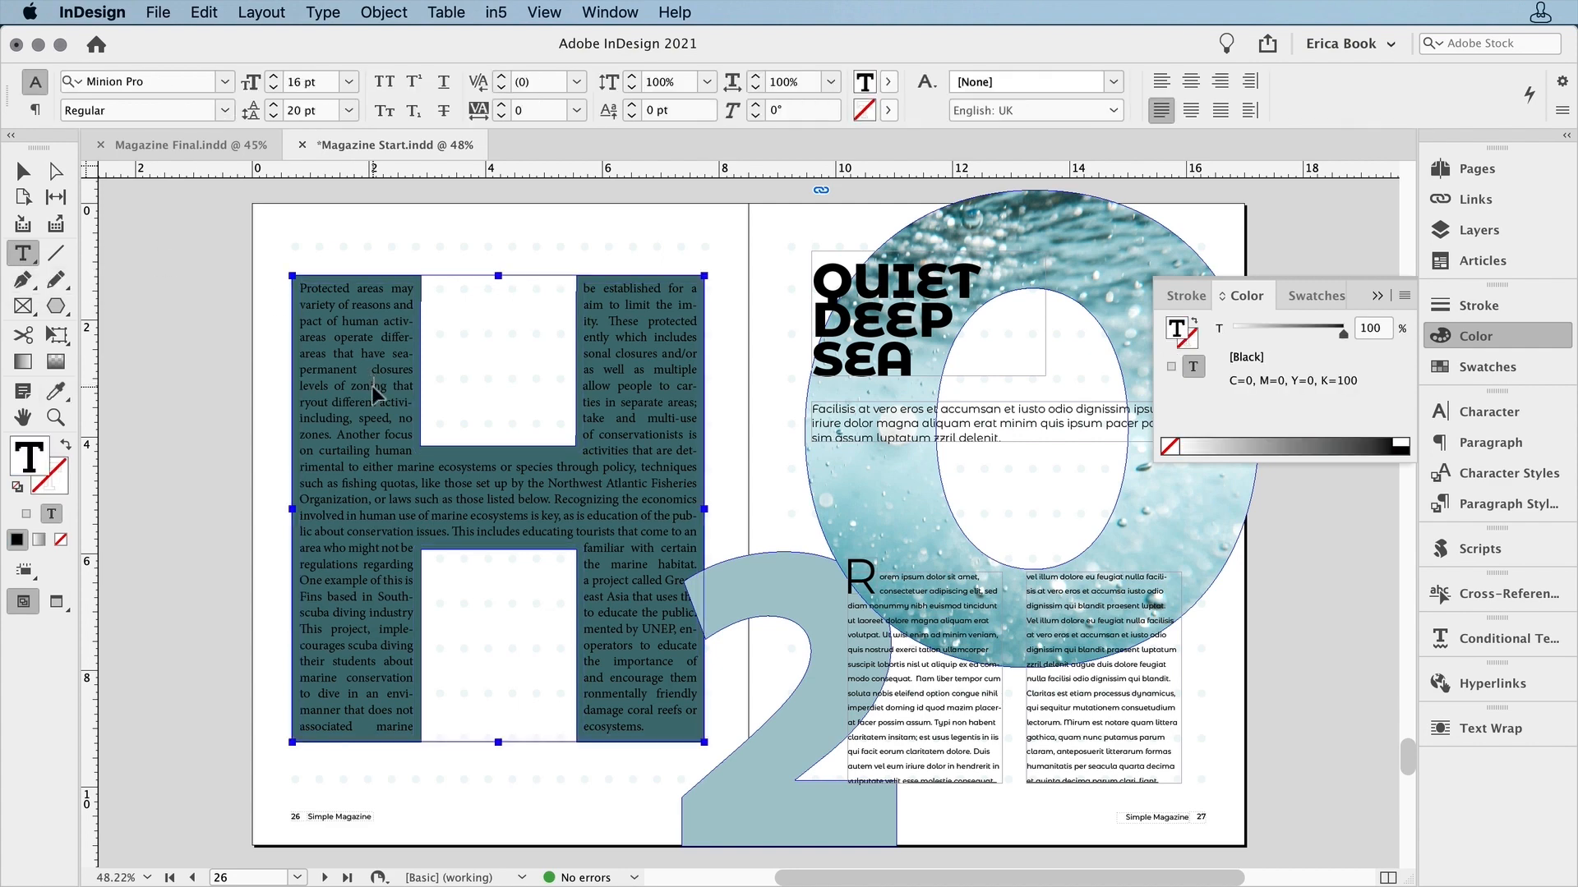
{"action": "key", "text": "super+a"}
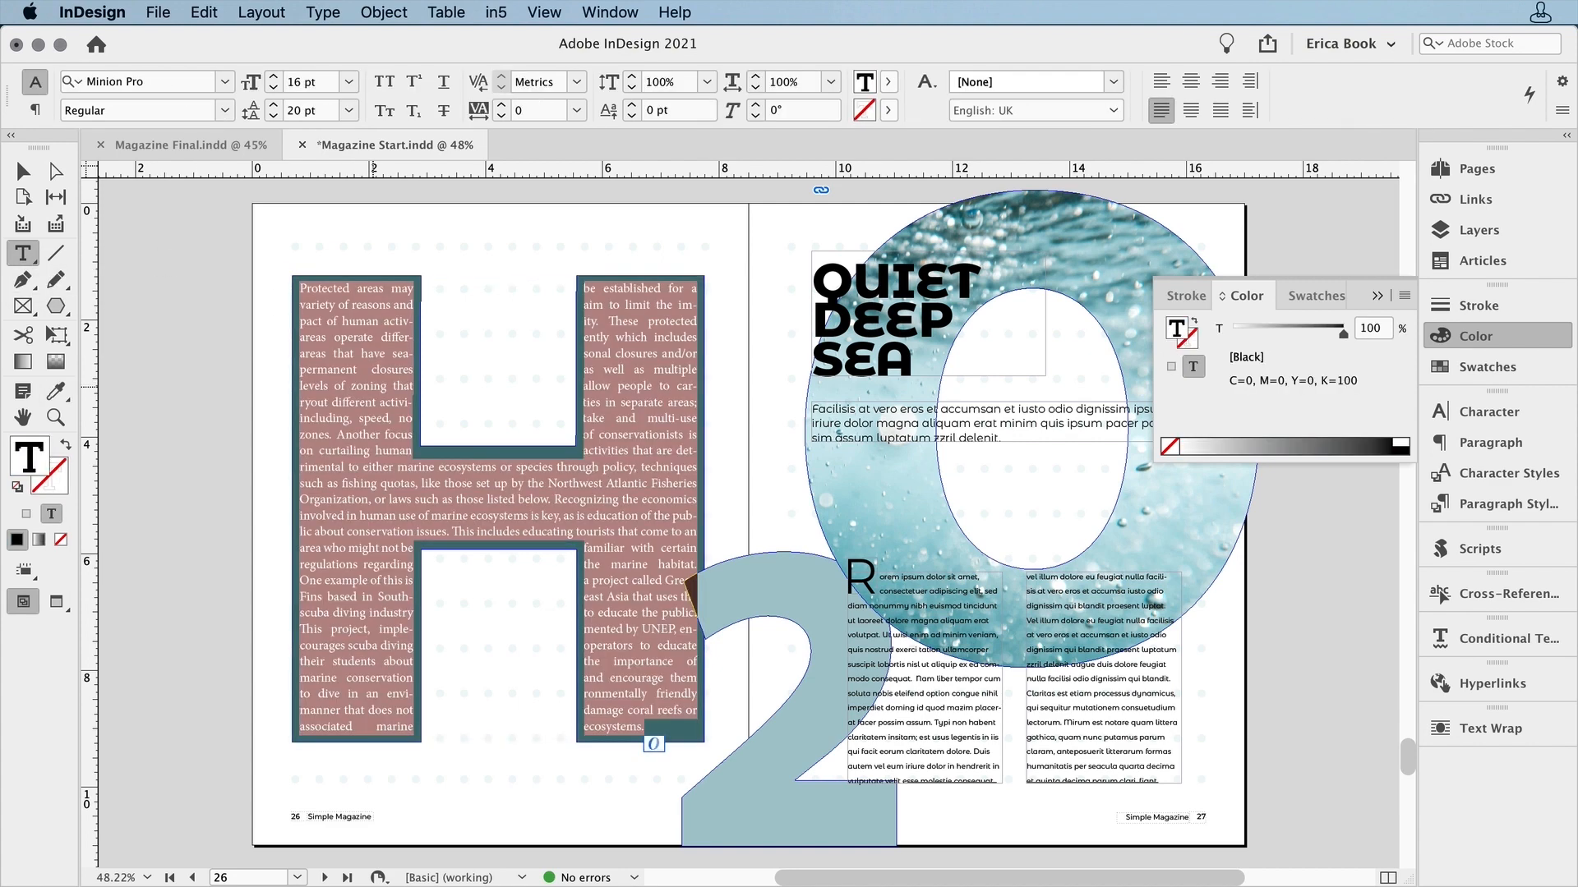
{"action": "left_click", "coordinate": [1463, 368]}
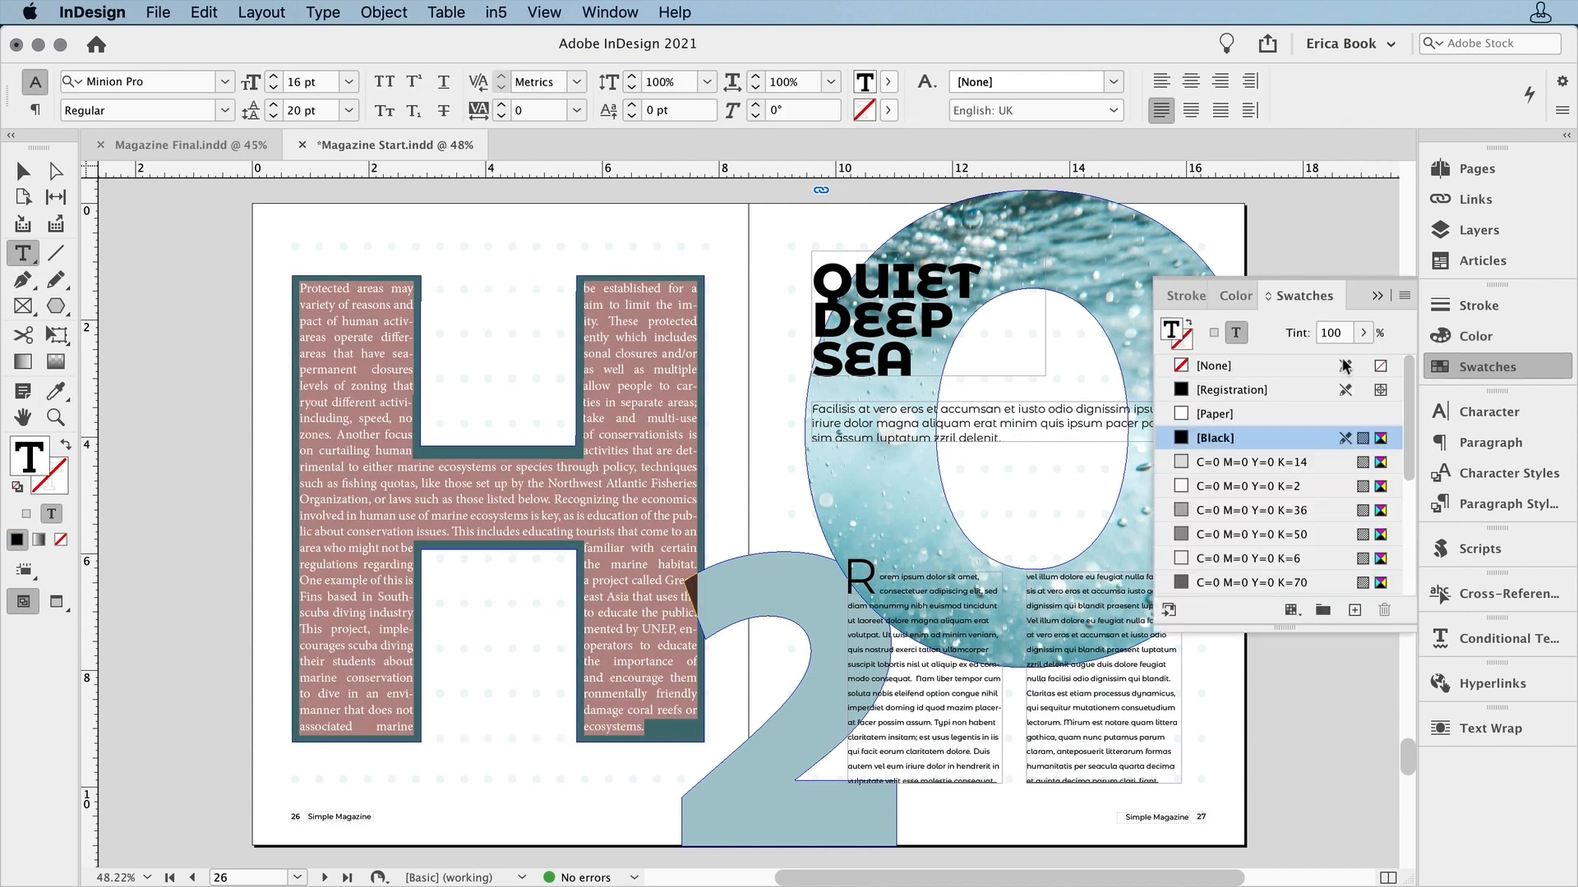
{"action": "left_click", "coordinate": [1224, 412]}
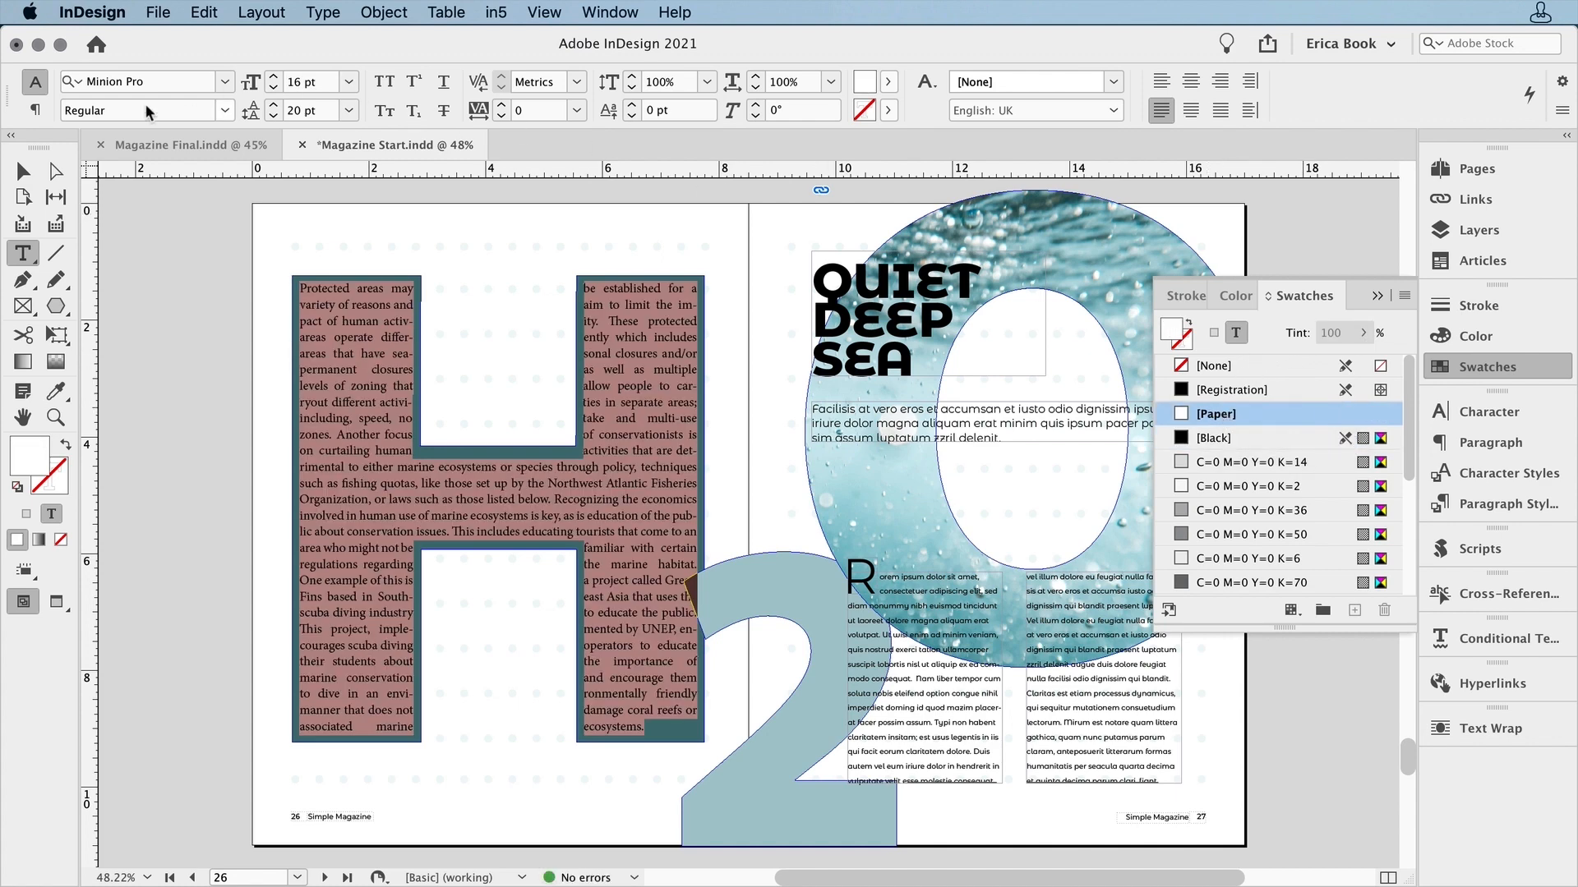
{"action": "key", "text": "Escape"}
{"action": "left_click", "coordinate": [141, 265]}
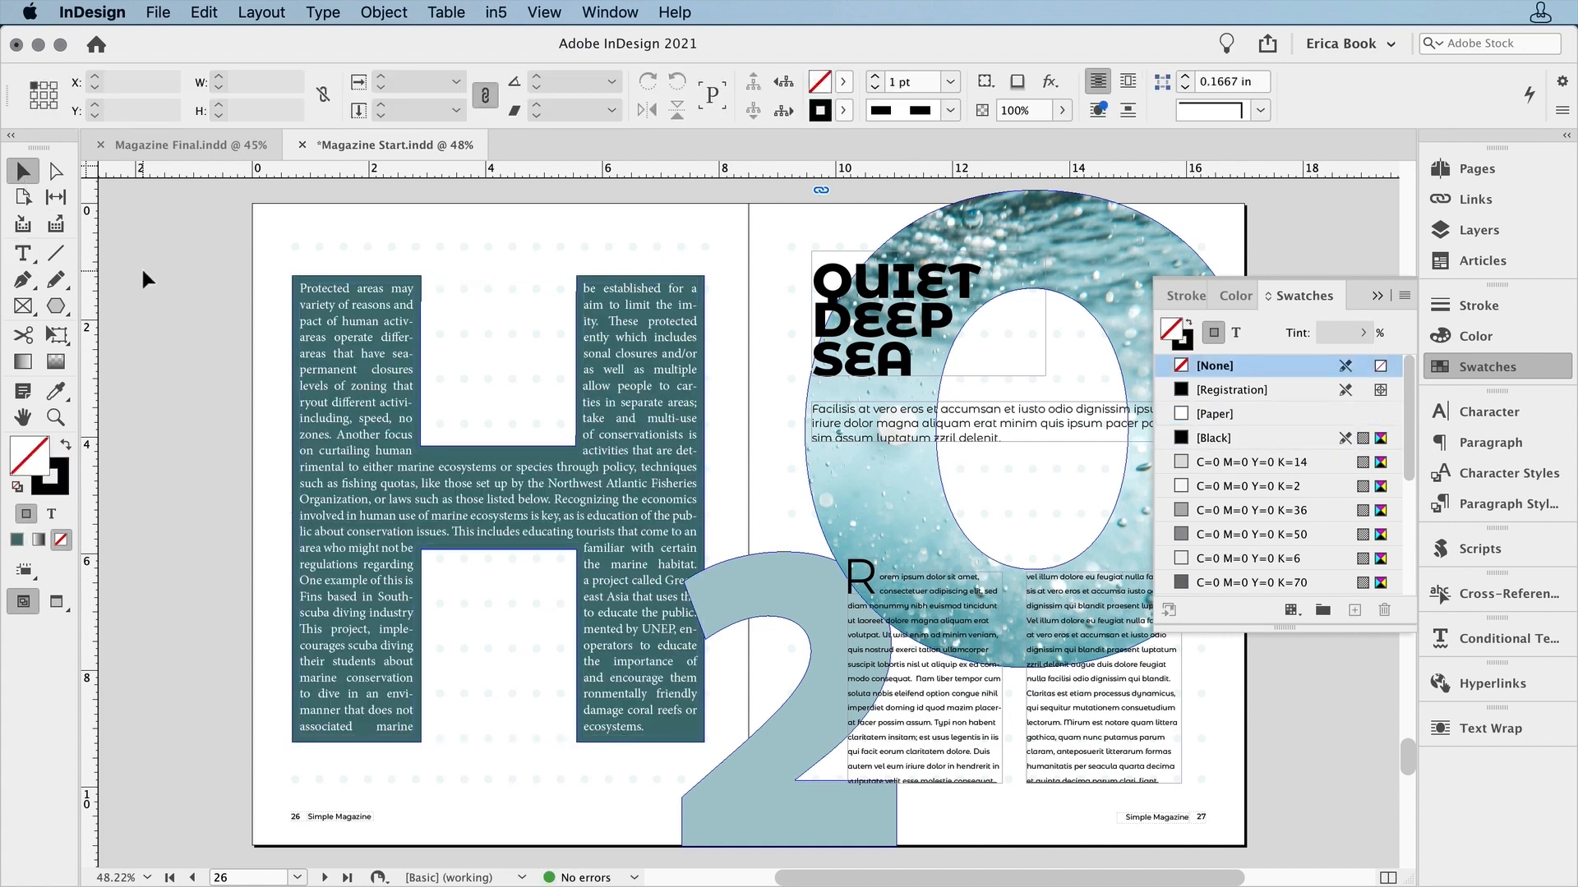